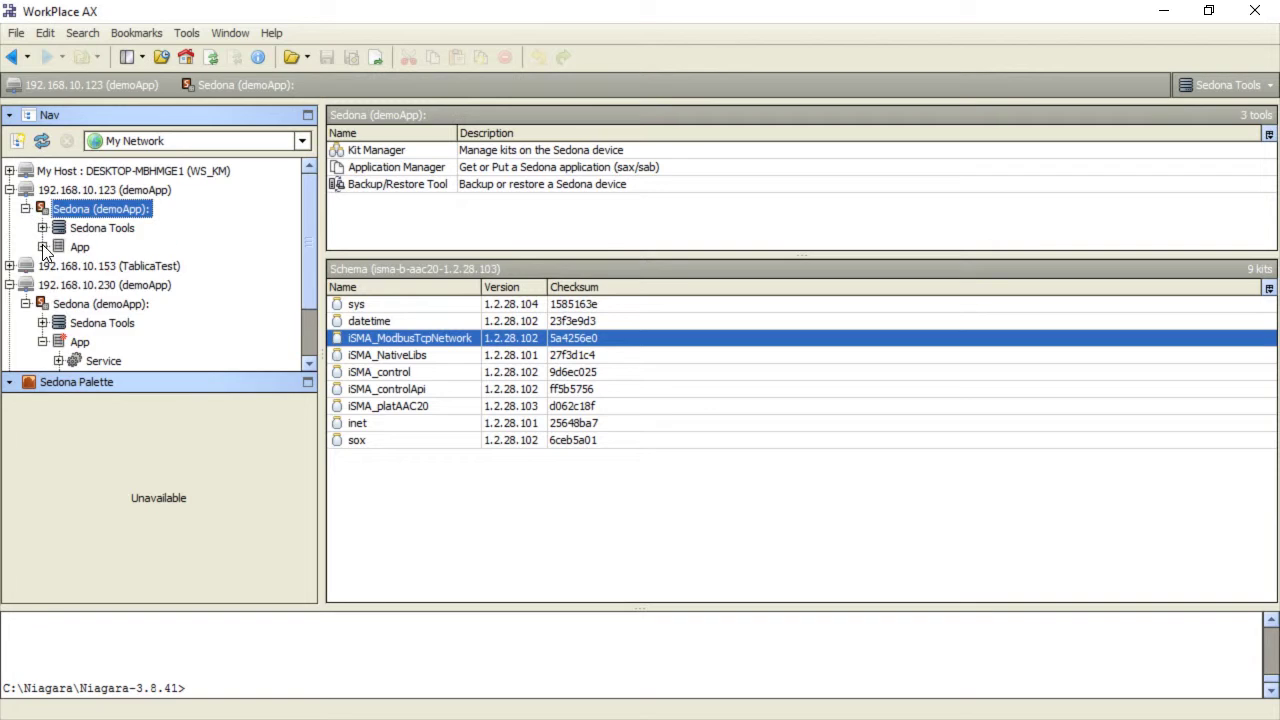
Add an iSMA_ModbusTcpNetwork::ModbusTcpNetwork named ModbusTcpNetwork to the Drivers of the Sedona app on 192.168.10.123
left_click(42, 246)
left_click(100, 285)
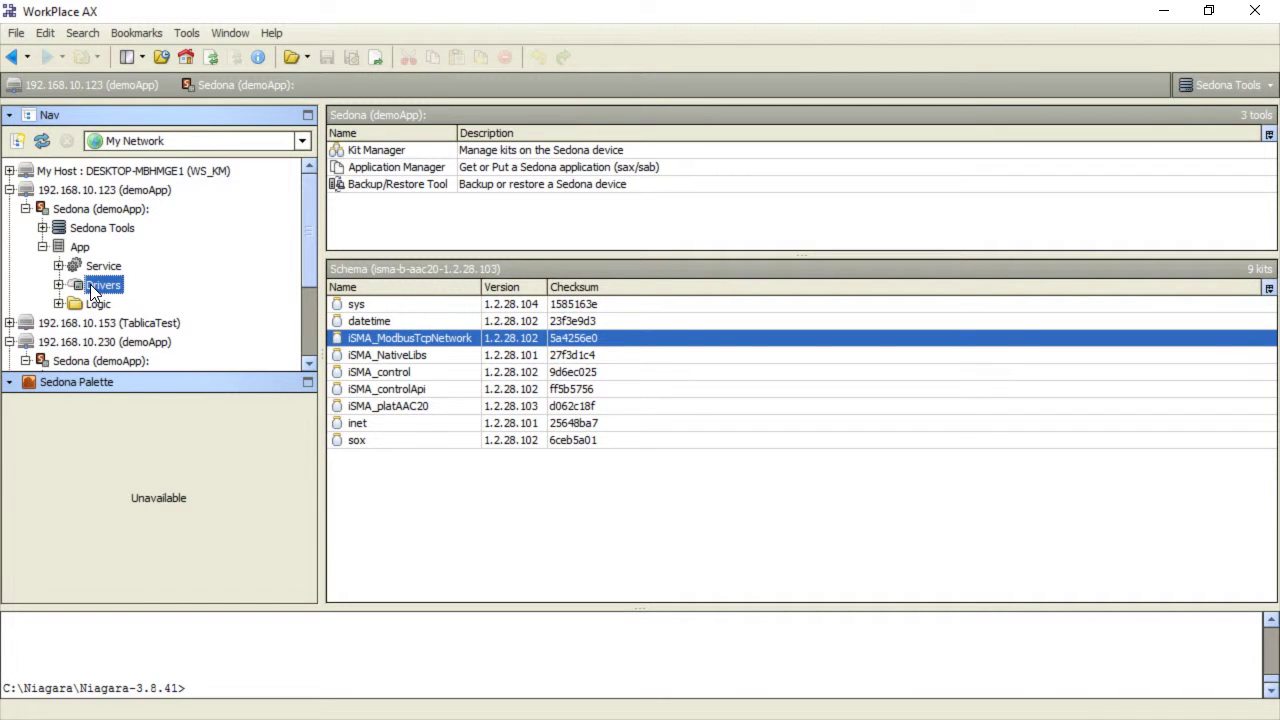
double_click(90, 284)
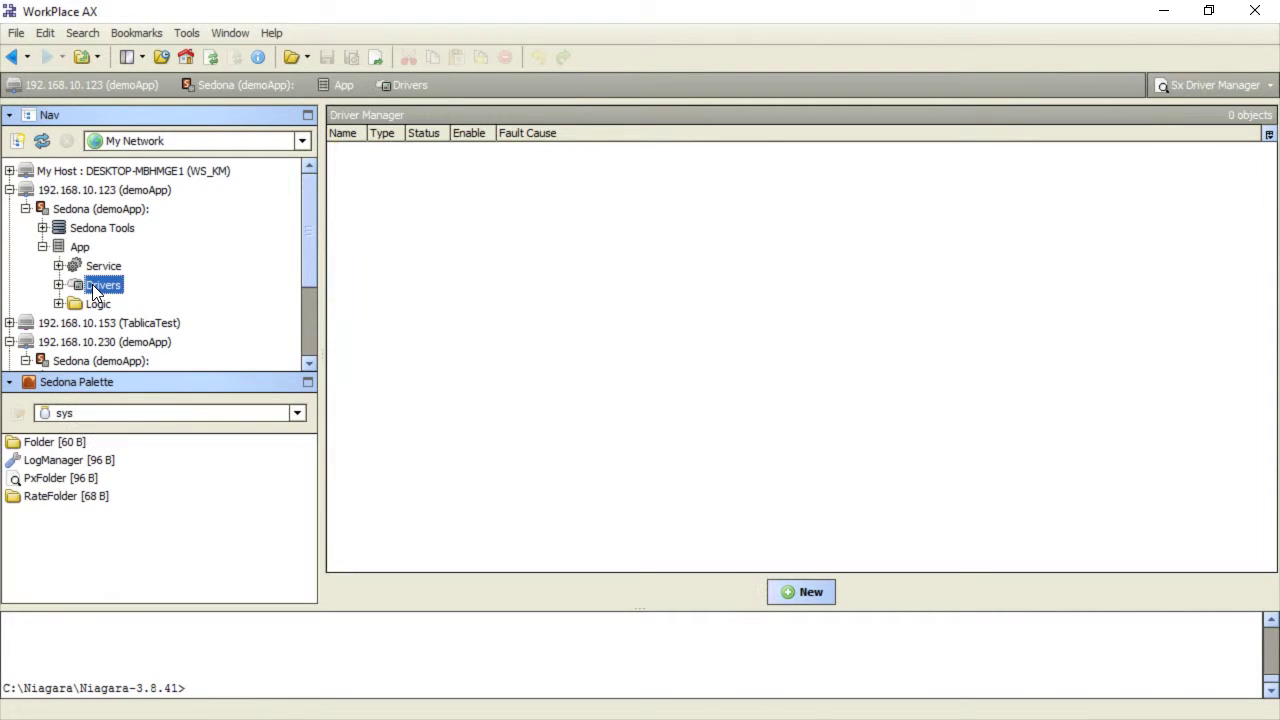
left_click(789, 594)
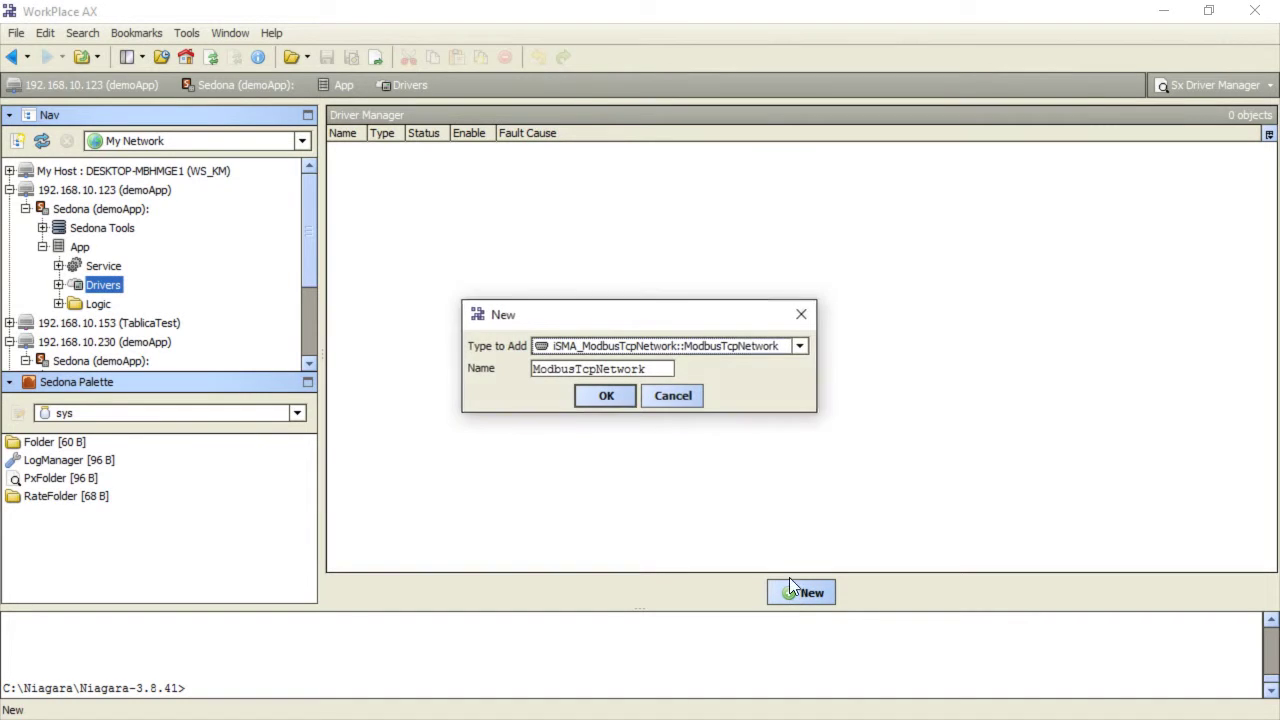
left_click(800, 347)
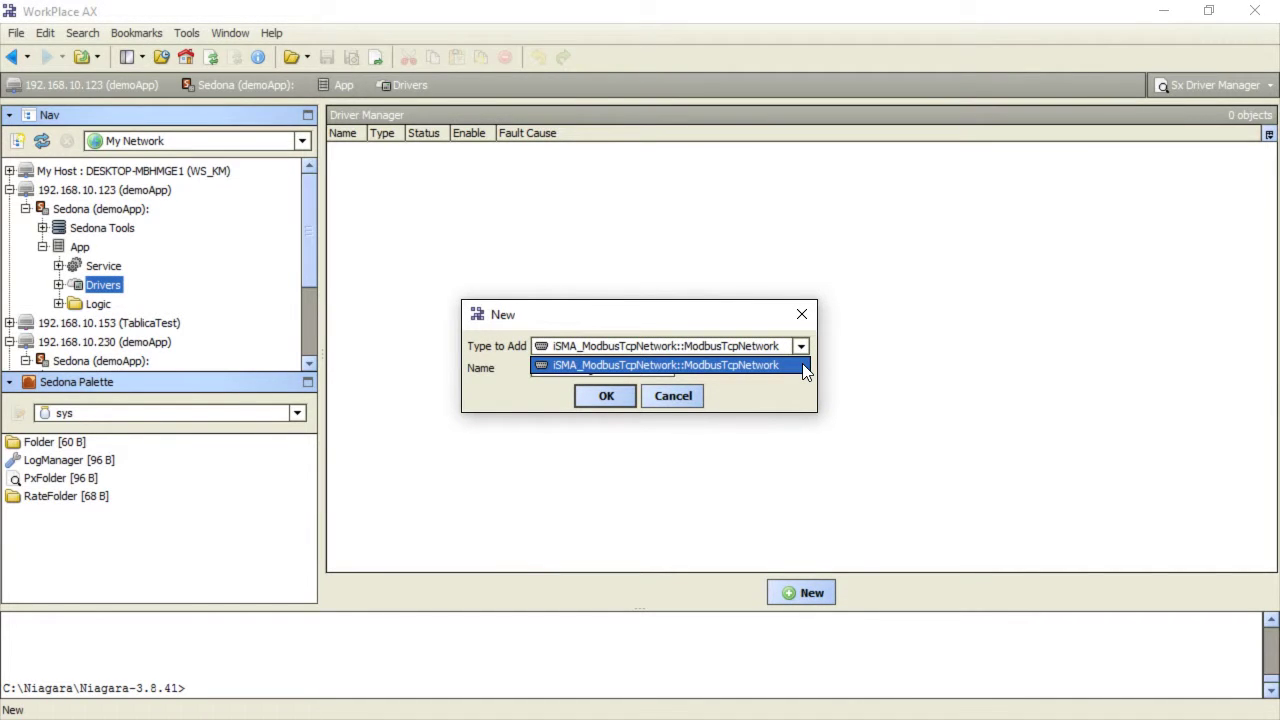
left_click(802, 364)
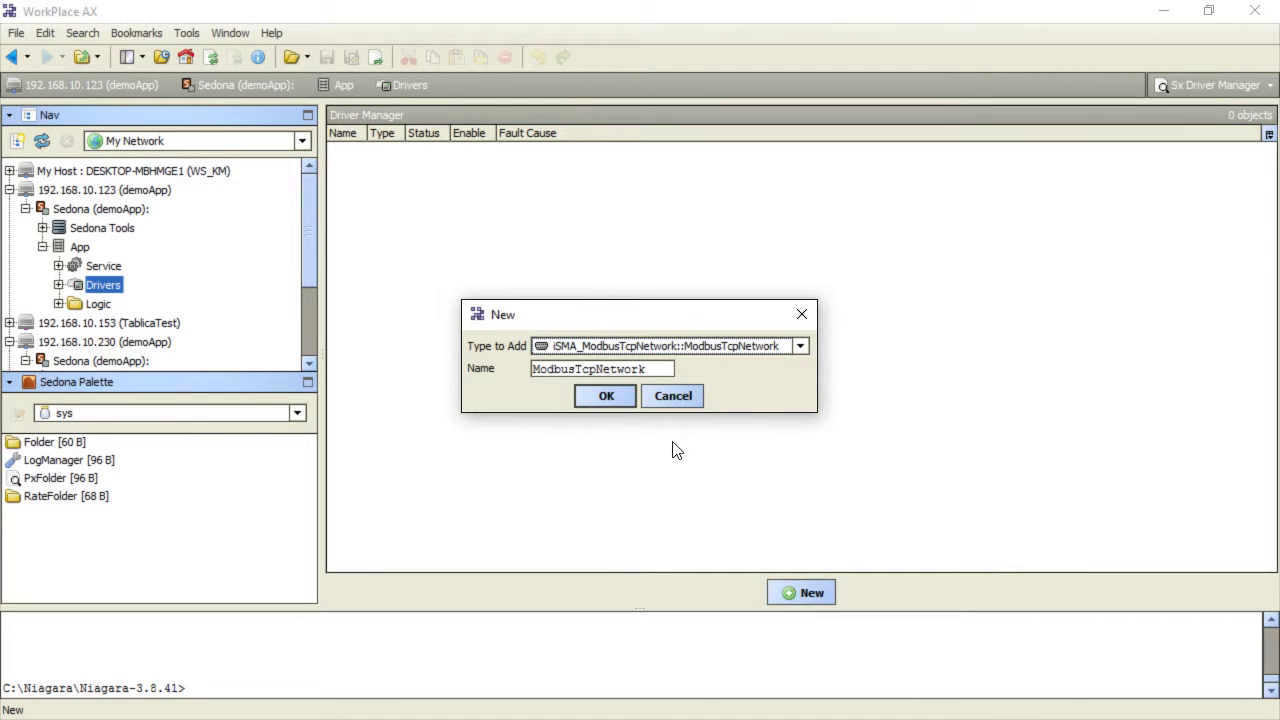
left_click(607, 395)
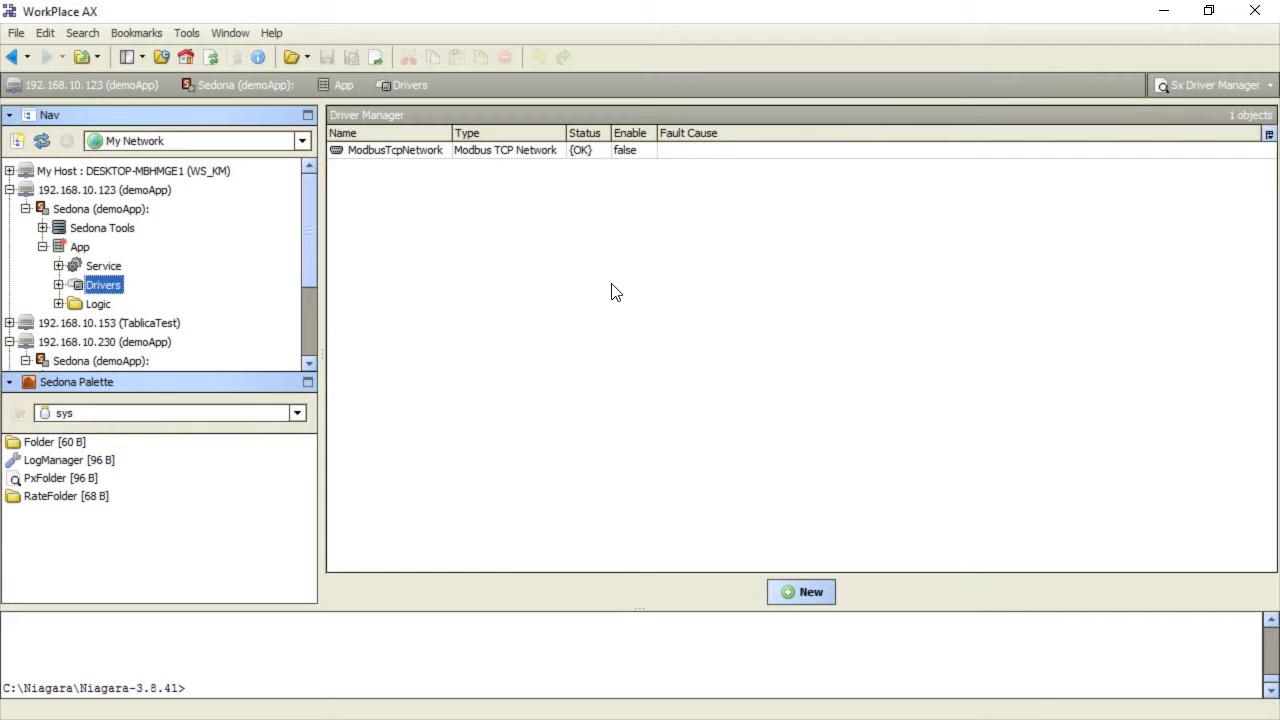
Set the Enable property of ModbusTcpNetwork to true in its Sedona Property Sheet and save the change
left_click(482, 150)
right_click(482, 150)
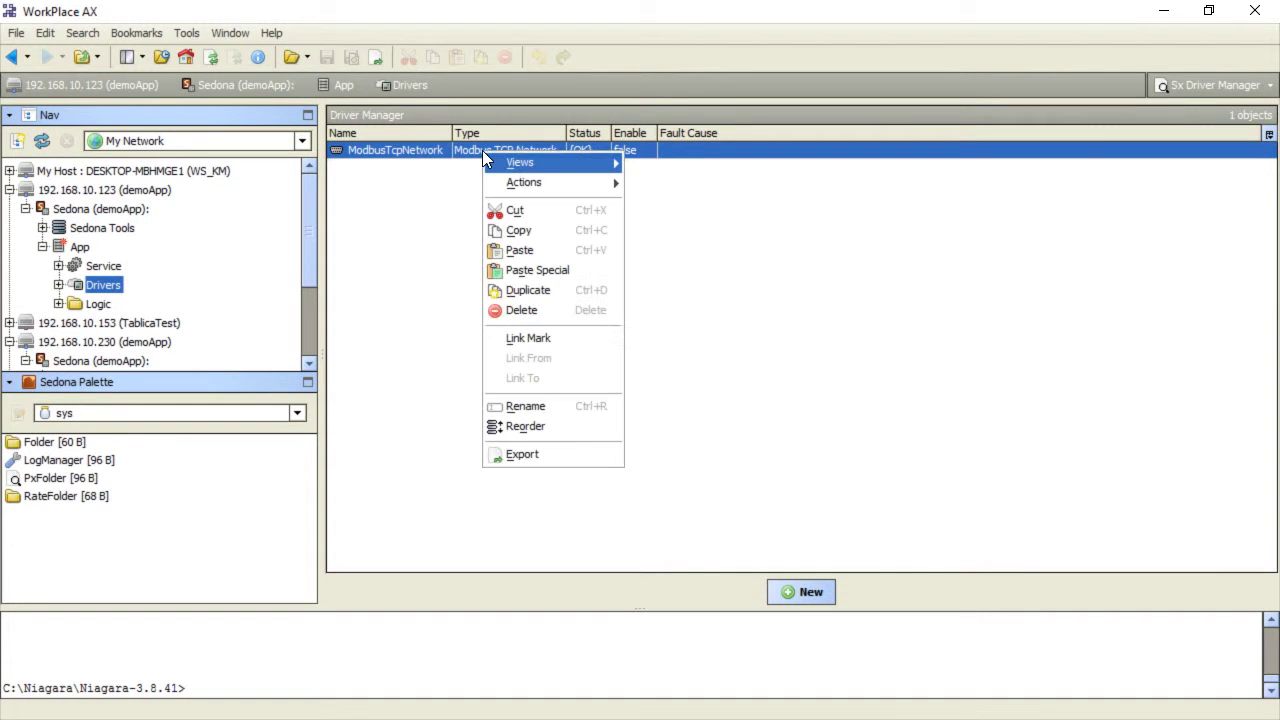
mouse_move(600, 162)
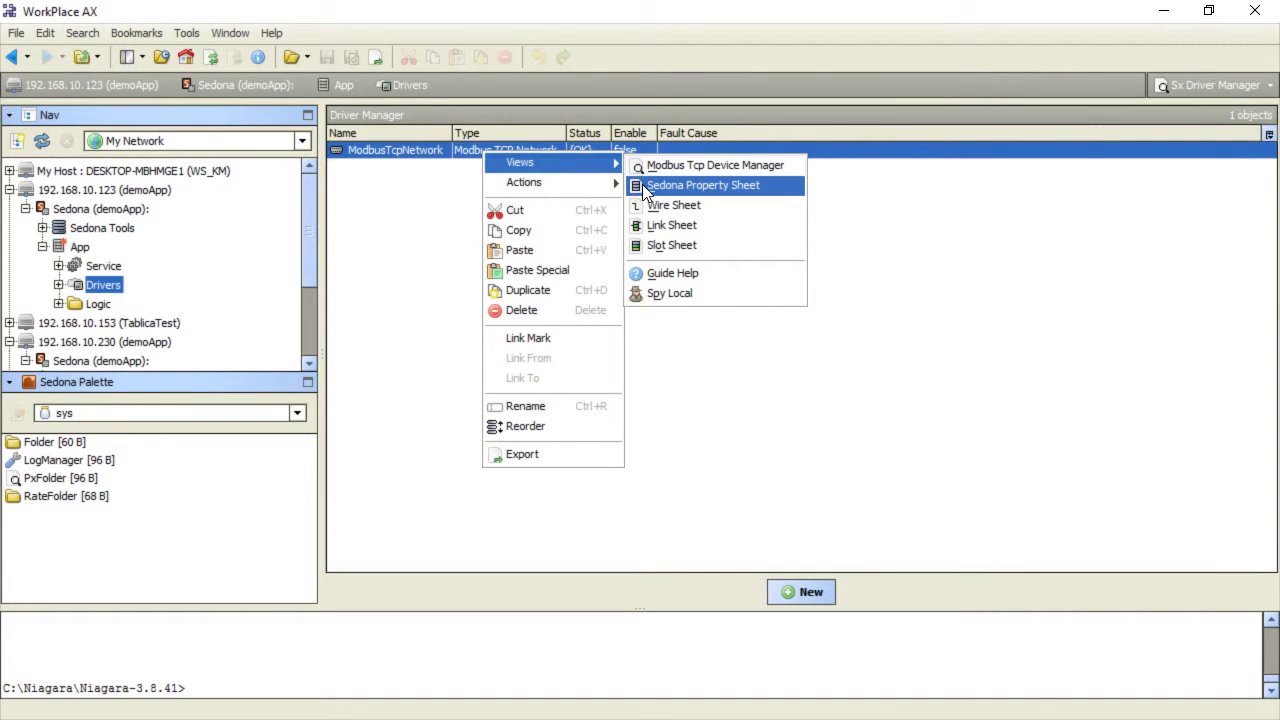
left_click(643, 186)
left_click(537, 214)
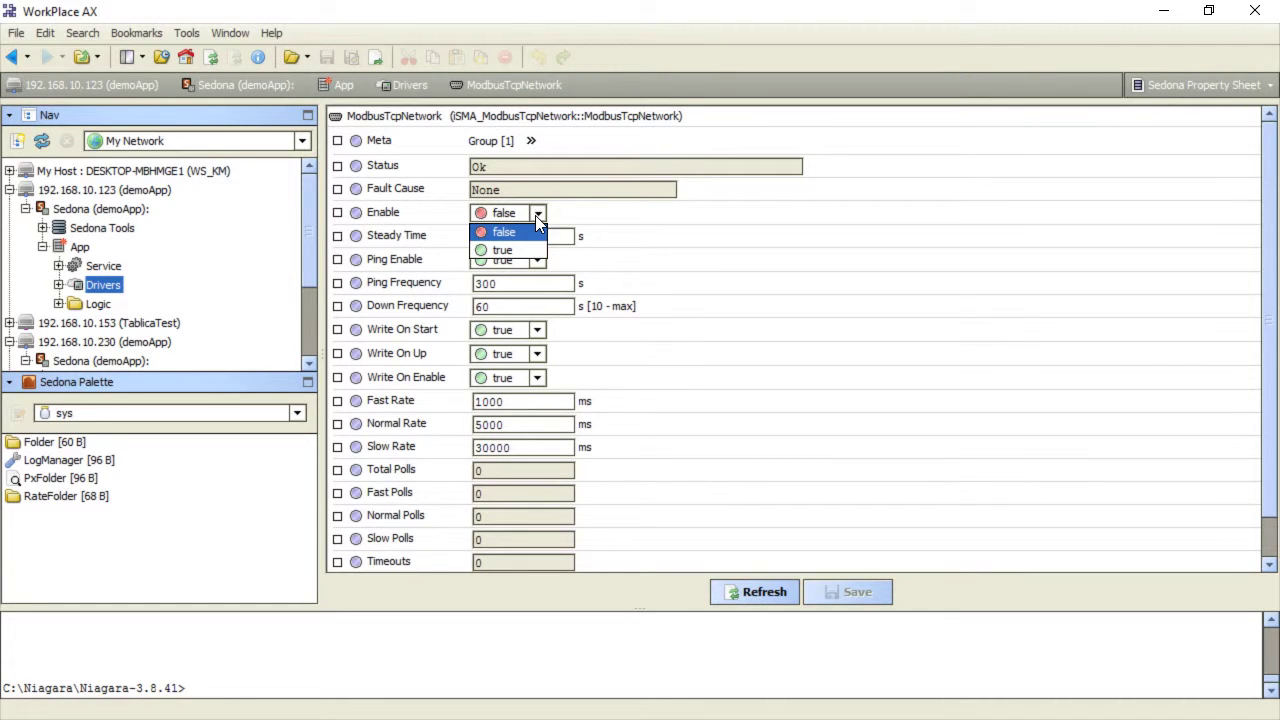
left_click(541, 251)
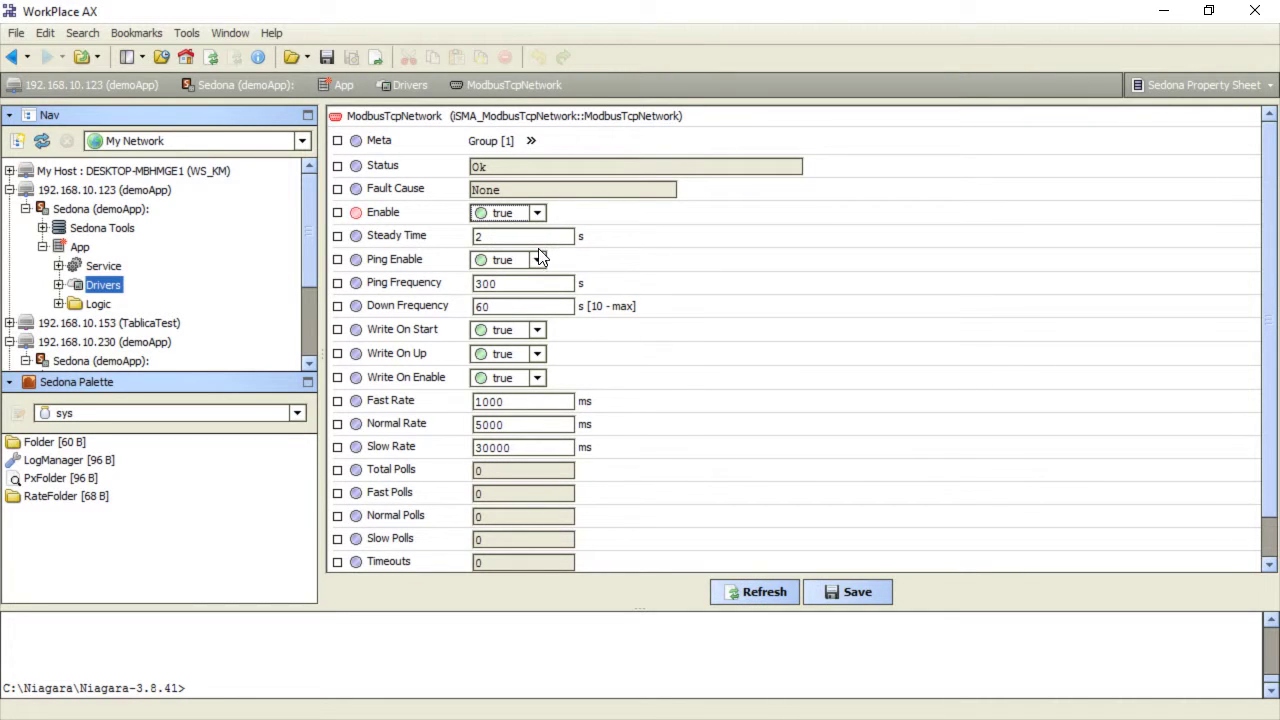
left_click(855, 592)
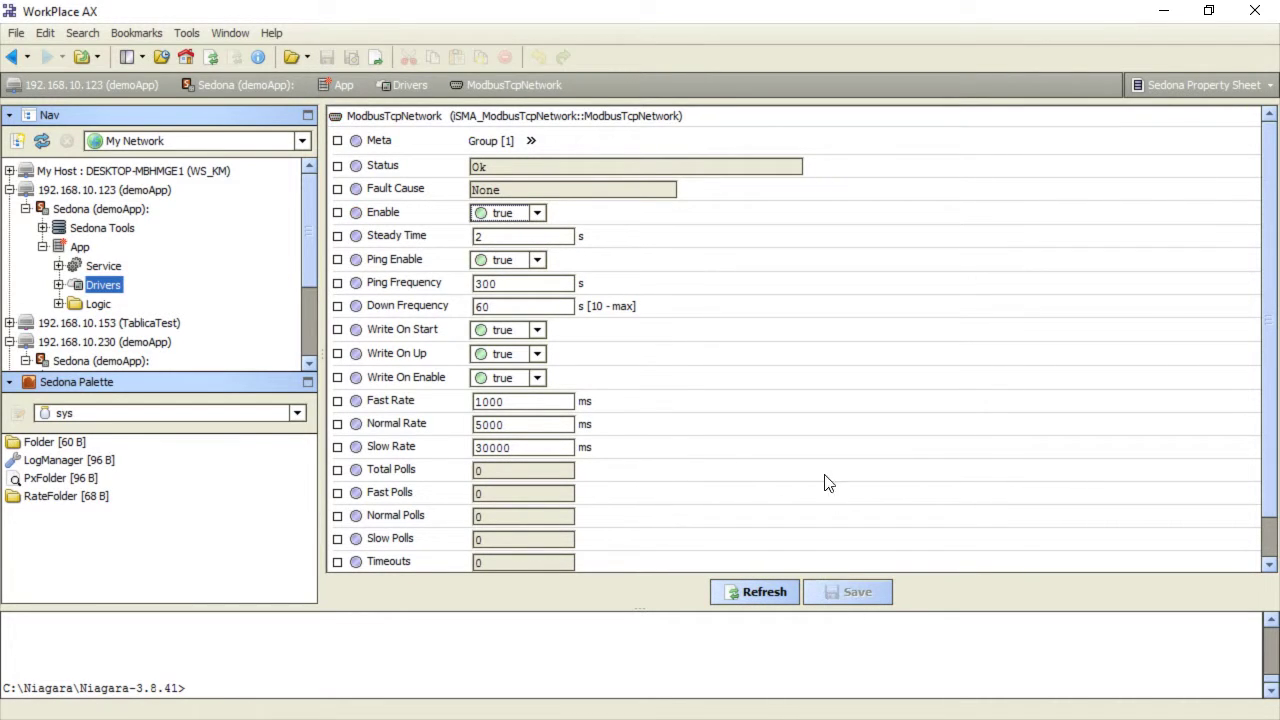
Add one iSMA_ModbusTcpNetwork::ModbusDevice named AAC20_Slave to the ModbusTcpNetwork
left_click(12, 57)
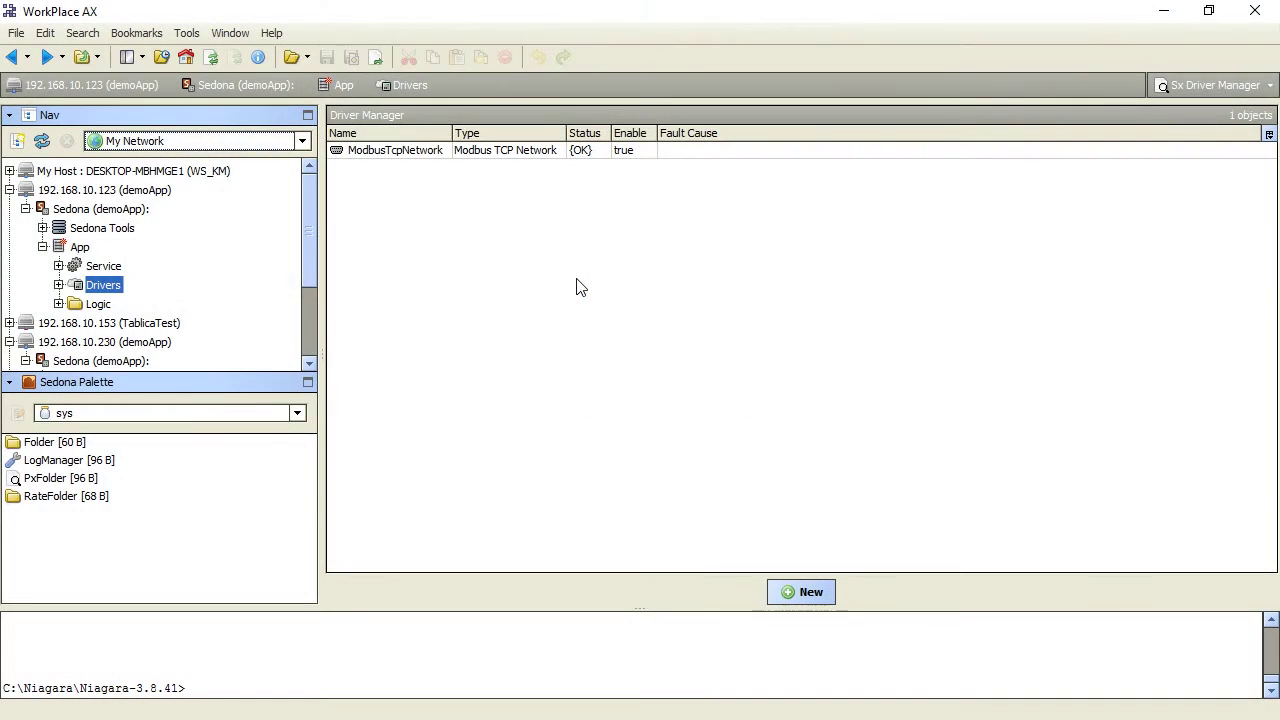
left_click(476, 156)
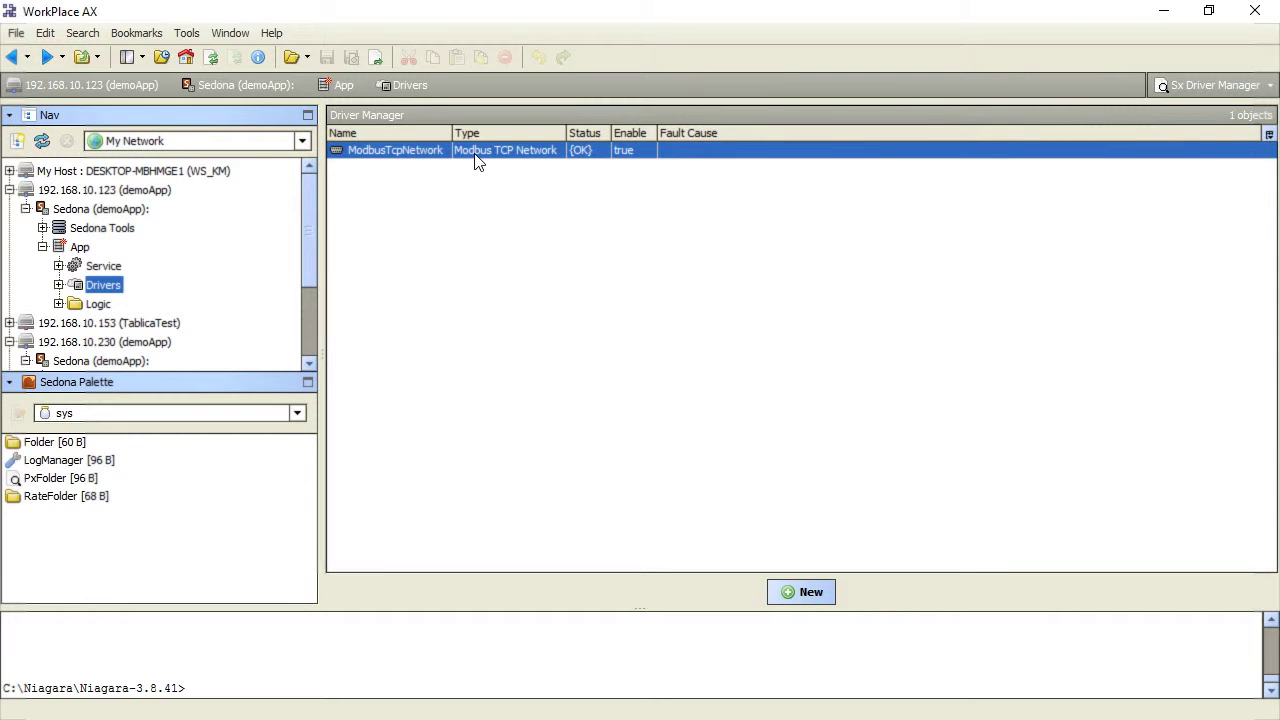
double_click(476, 160)
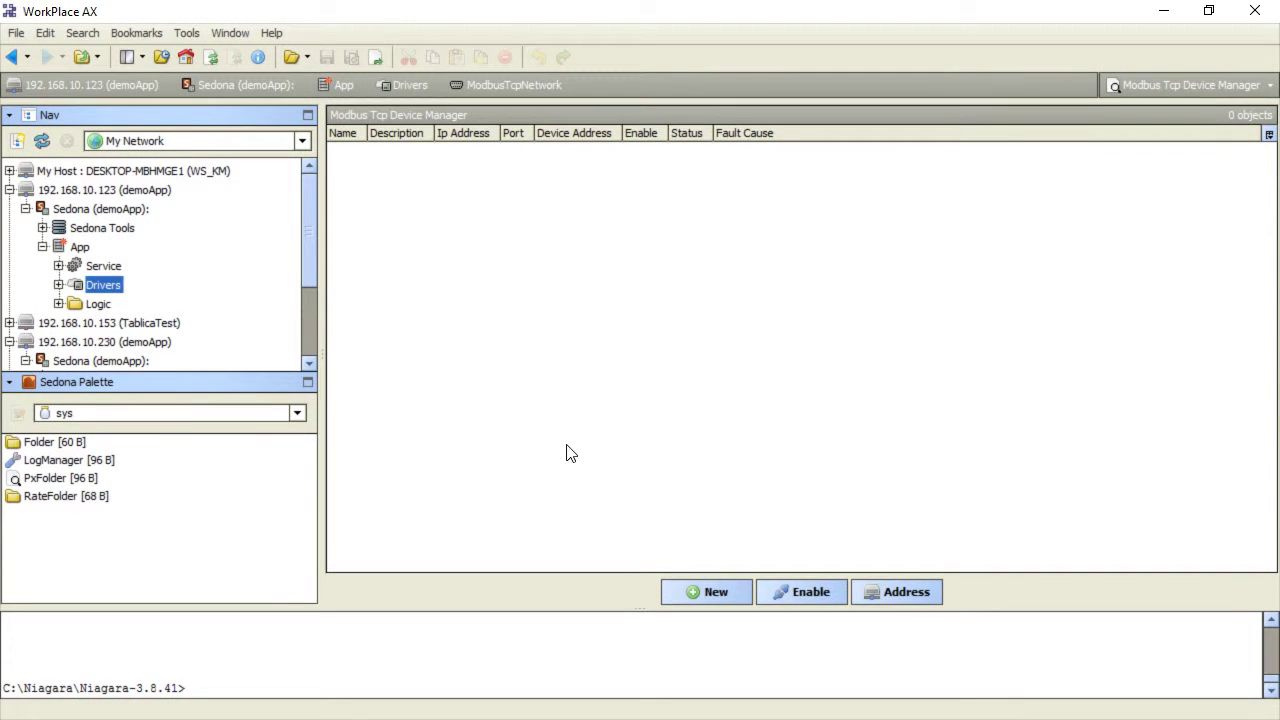
left_click(713, 599)
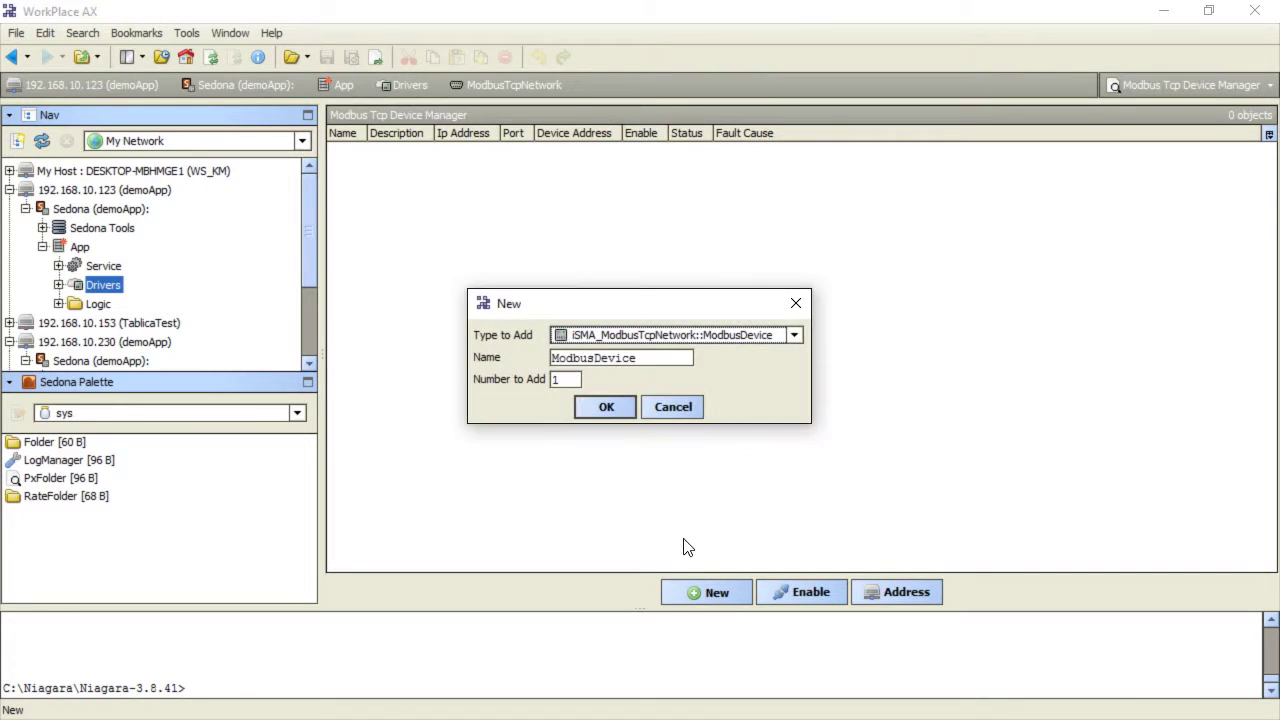
left_click(796, 337)
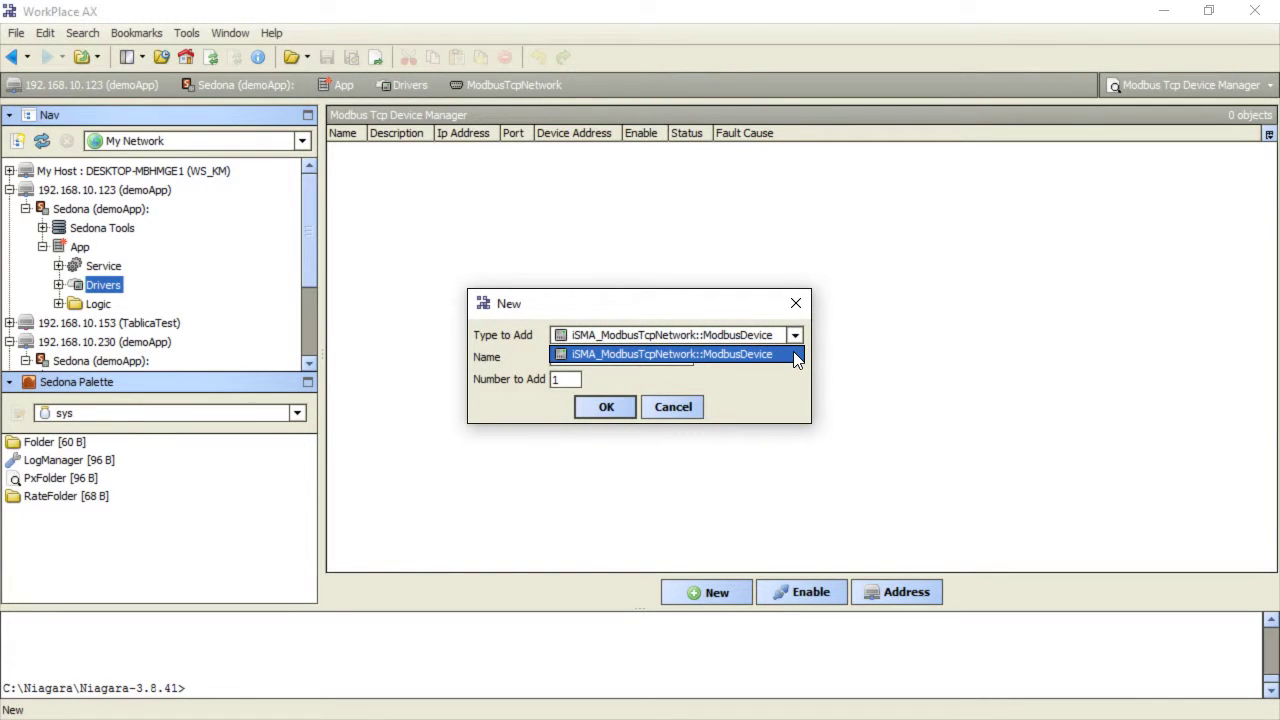
left_click(797, 355)
double_click(684, 358)
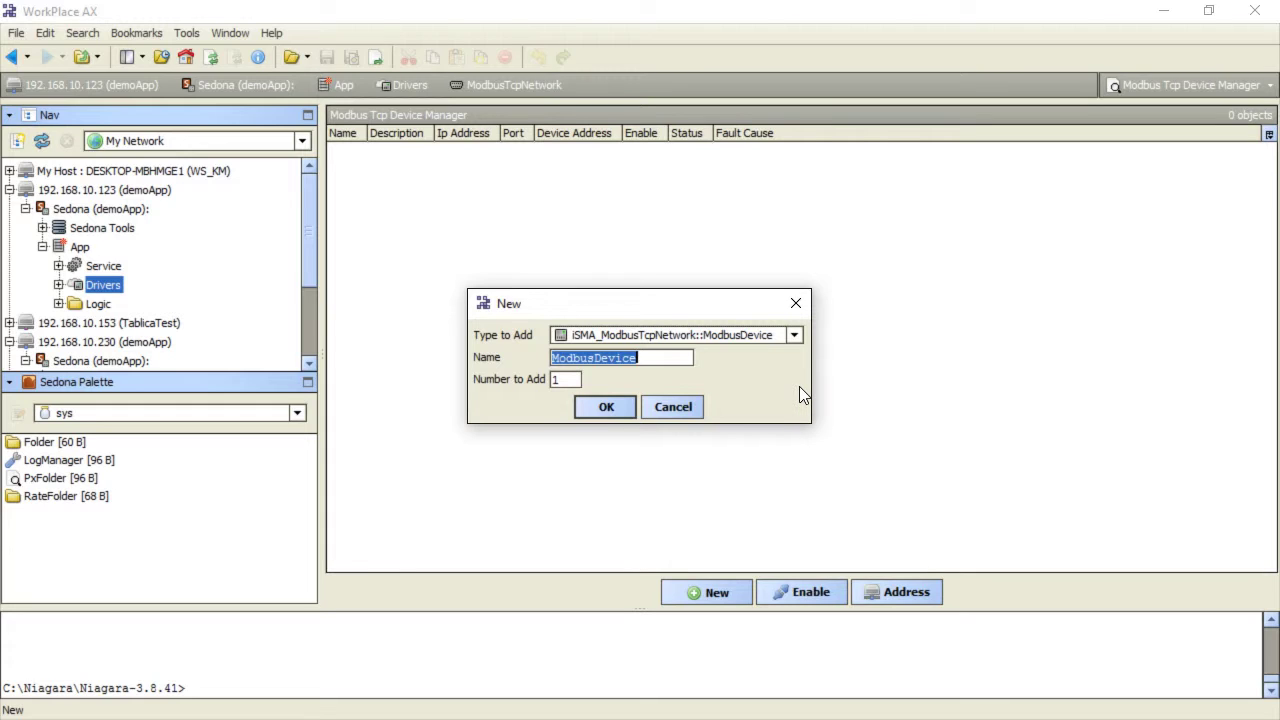
type("AAC20_")
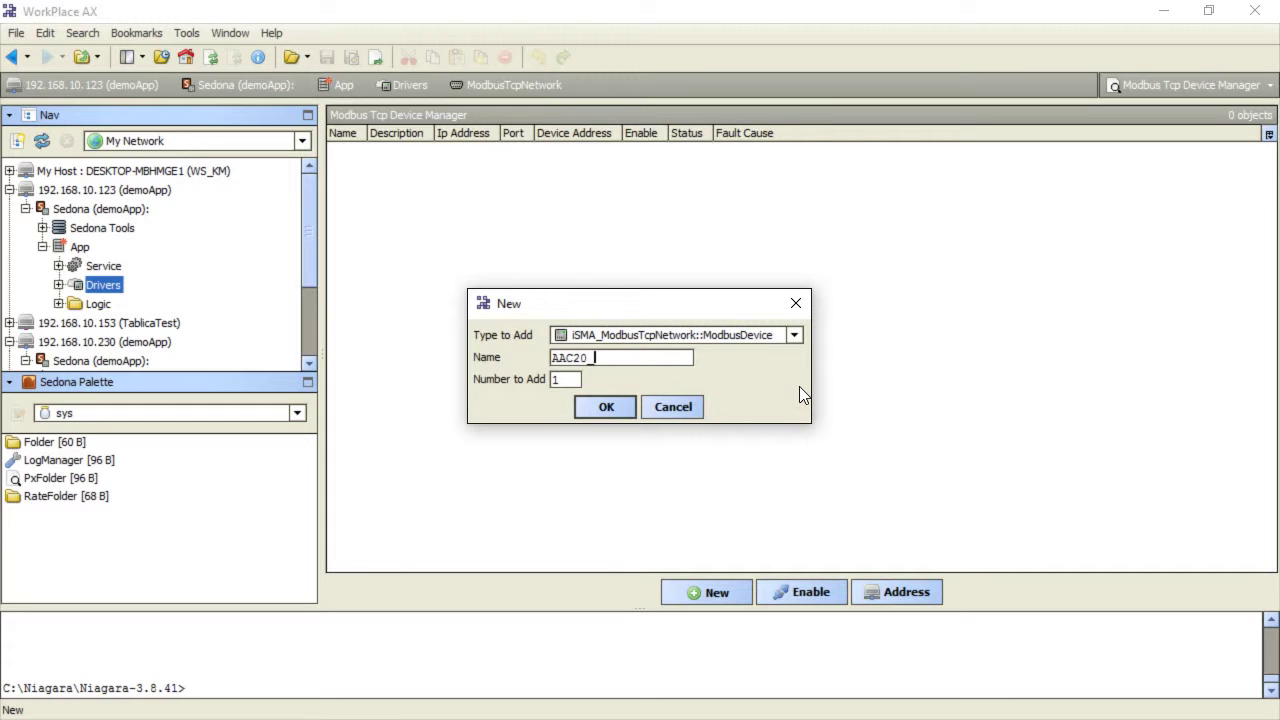
type("S1ave")
left_click(606, 408)
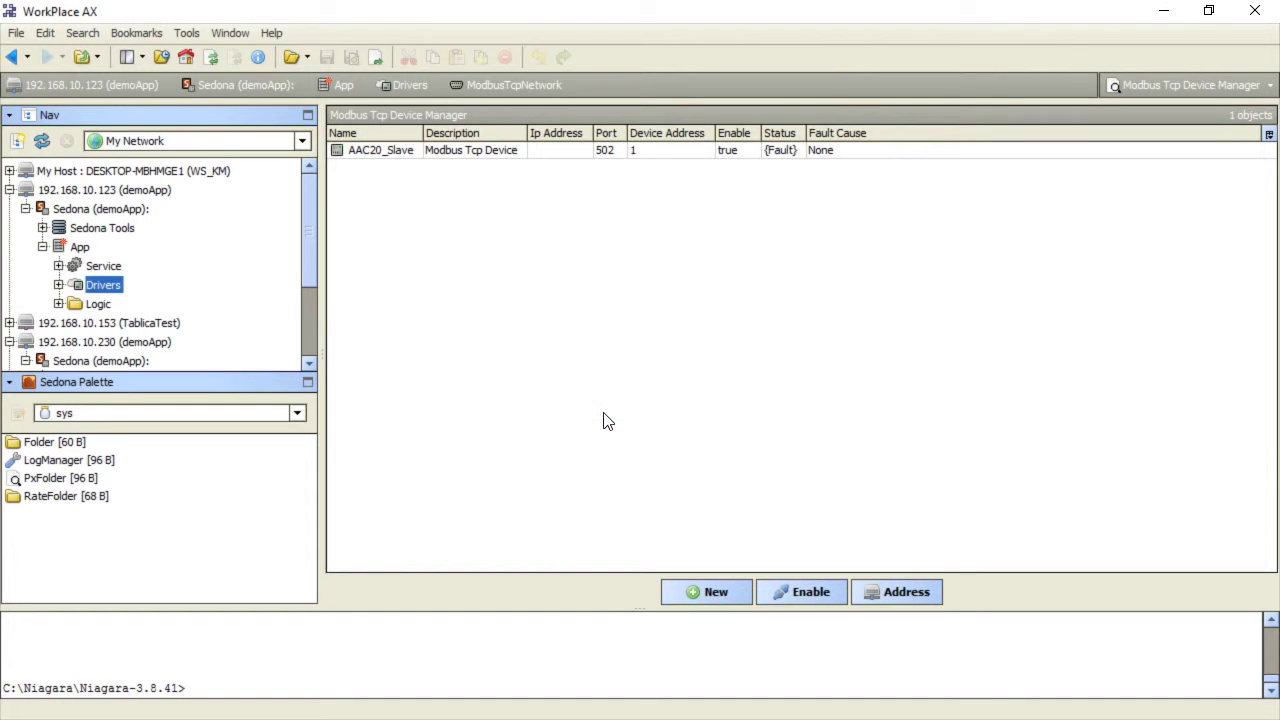
Set the AAC20_Slave device's Ip Address to 192.168.10.230 and its Byte Order to 1032, and save the properties
right_click(482, 153)
mouse_move(545, 162)
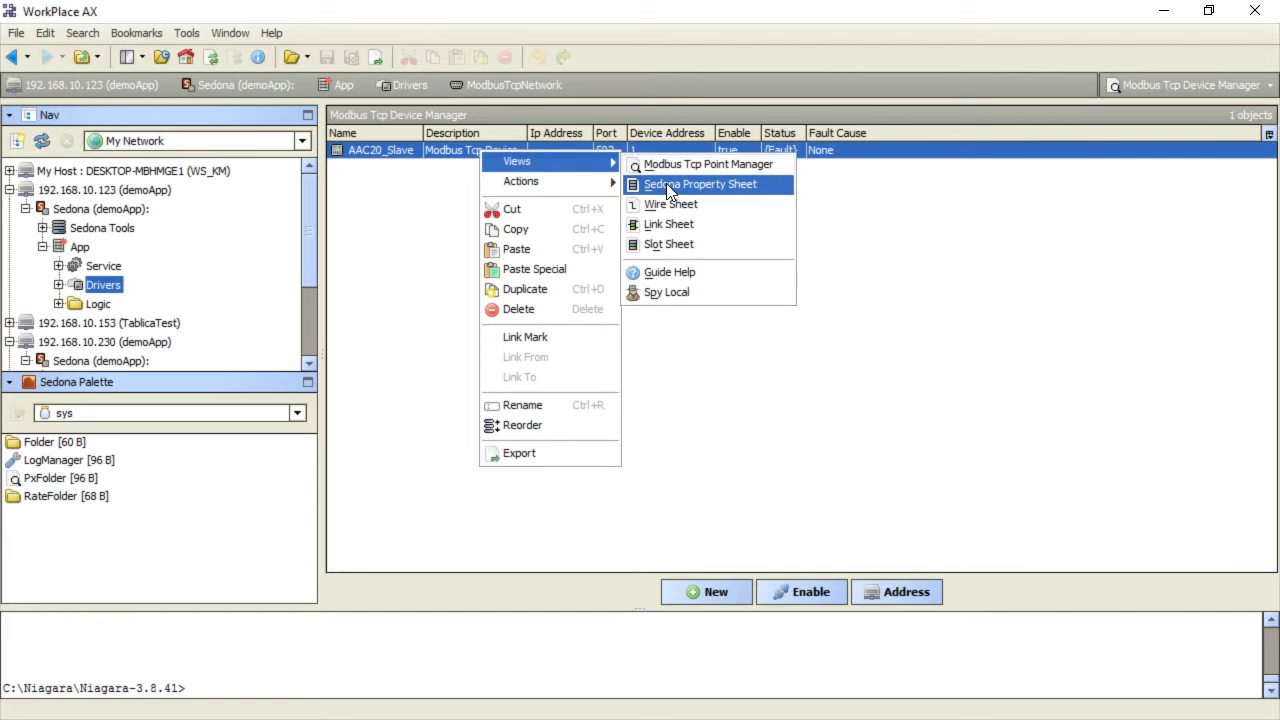
left_click(667, 184)
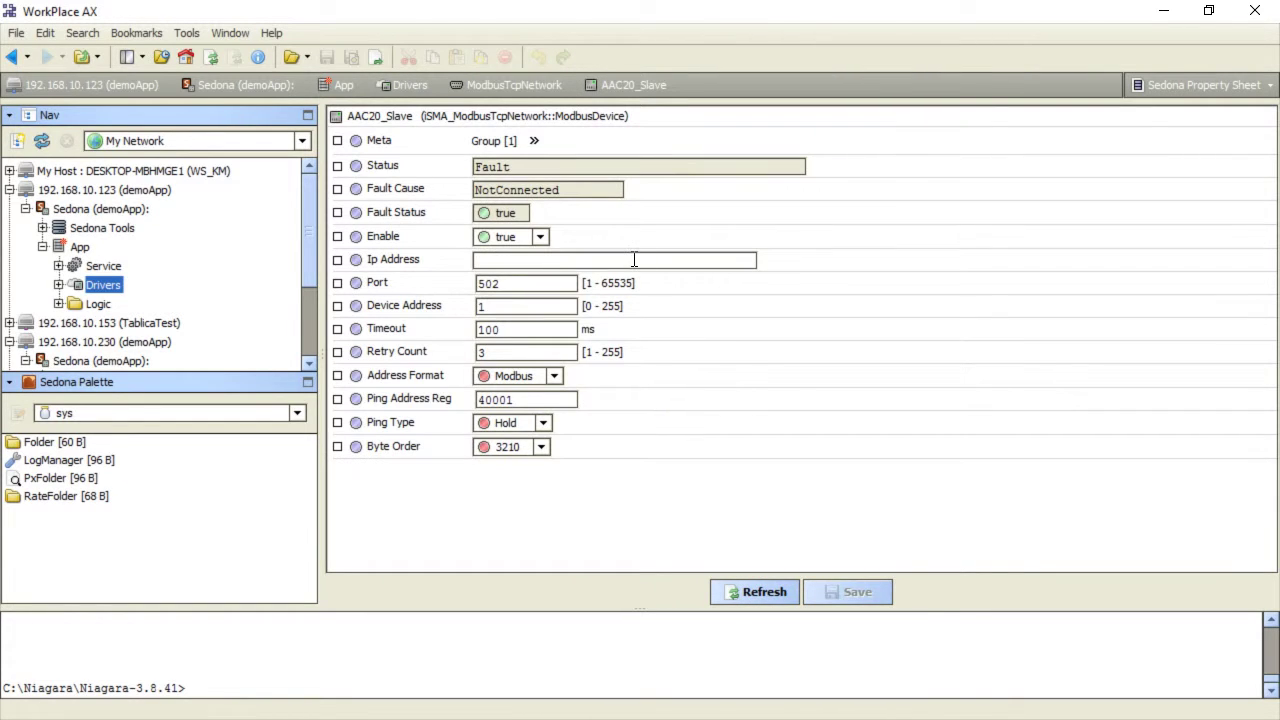
left_click(634, 260)
type("192")
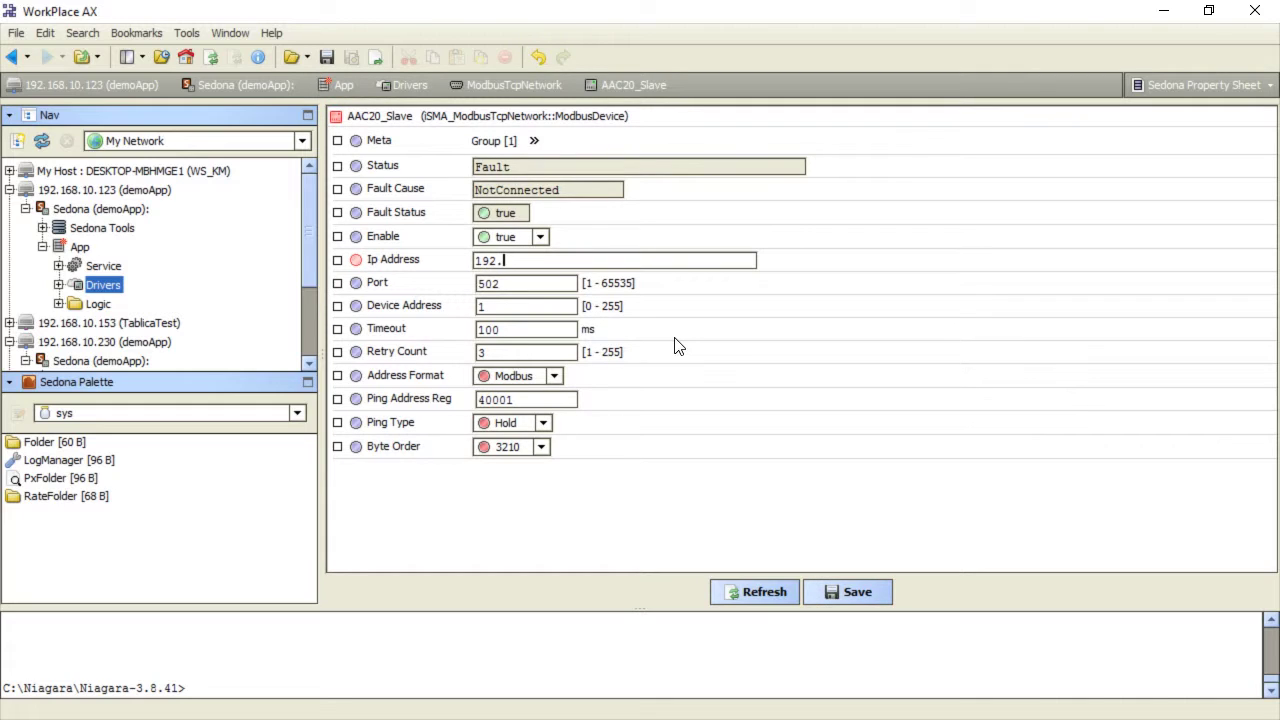
type(".168.10.230")
left_click(541, 447)
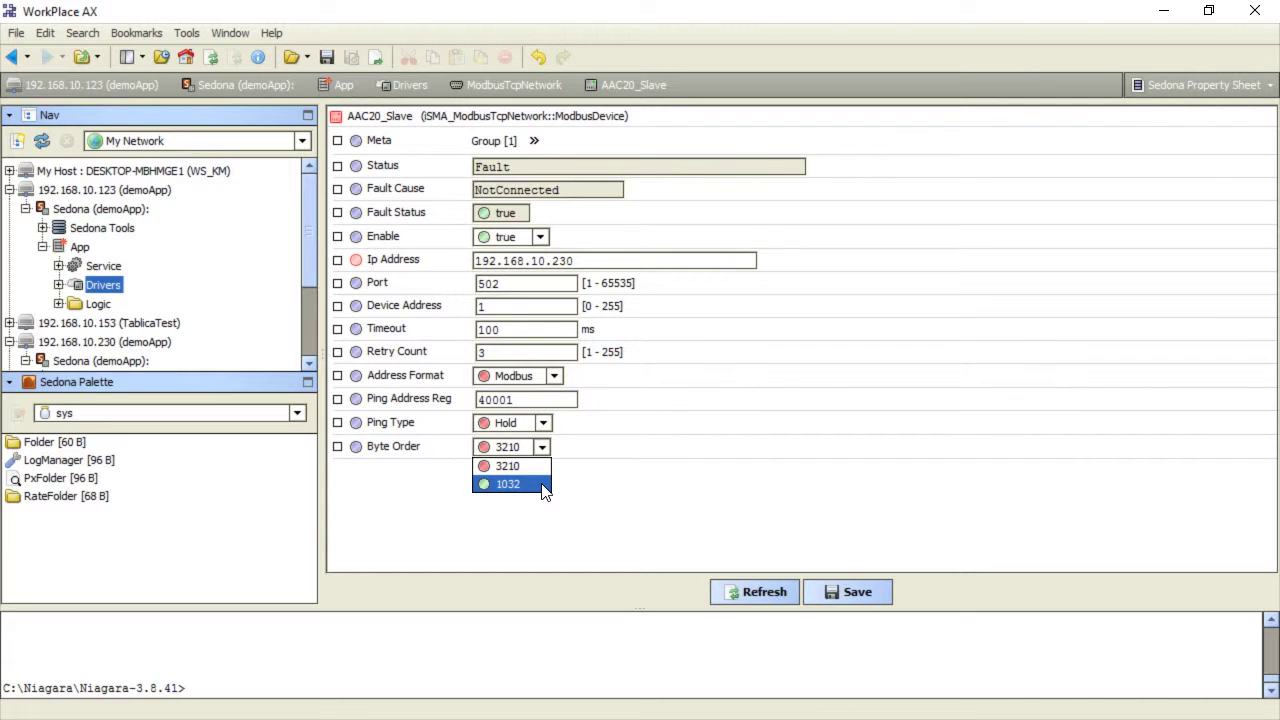
left_click(543, 485)
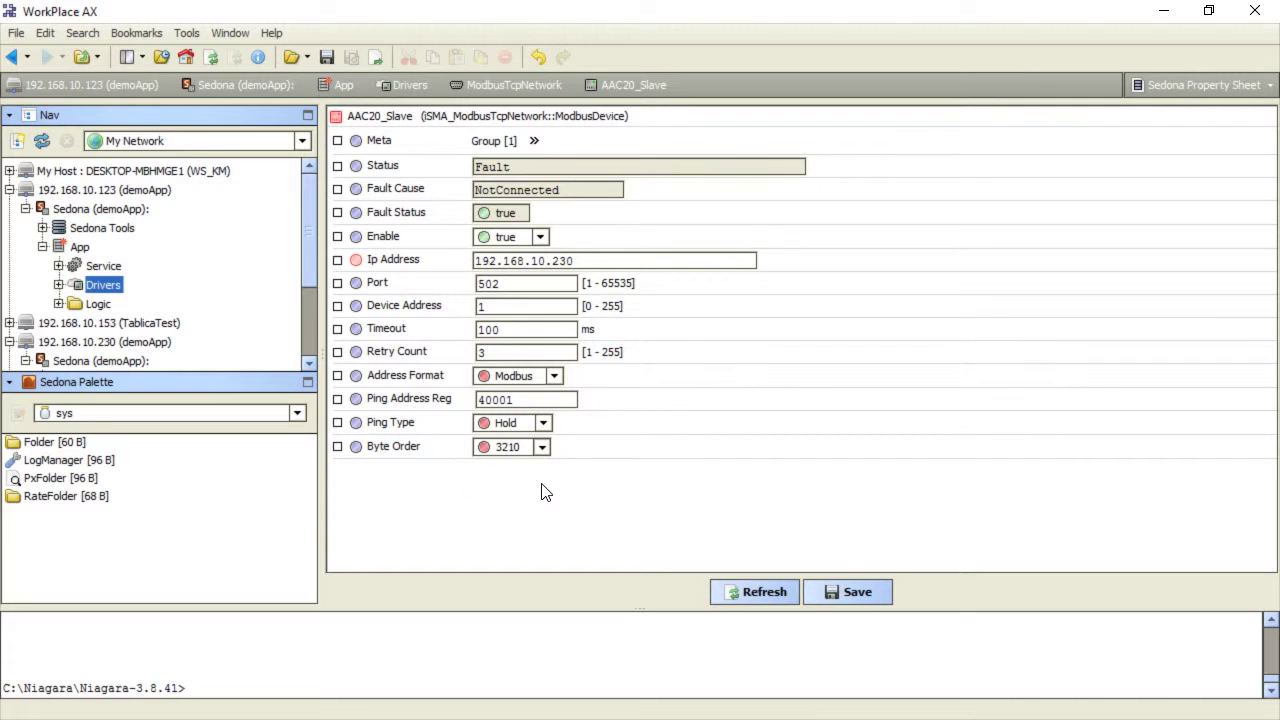
left_click(835, 592)
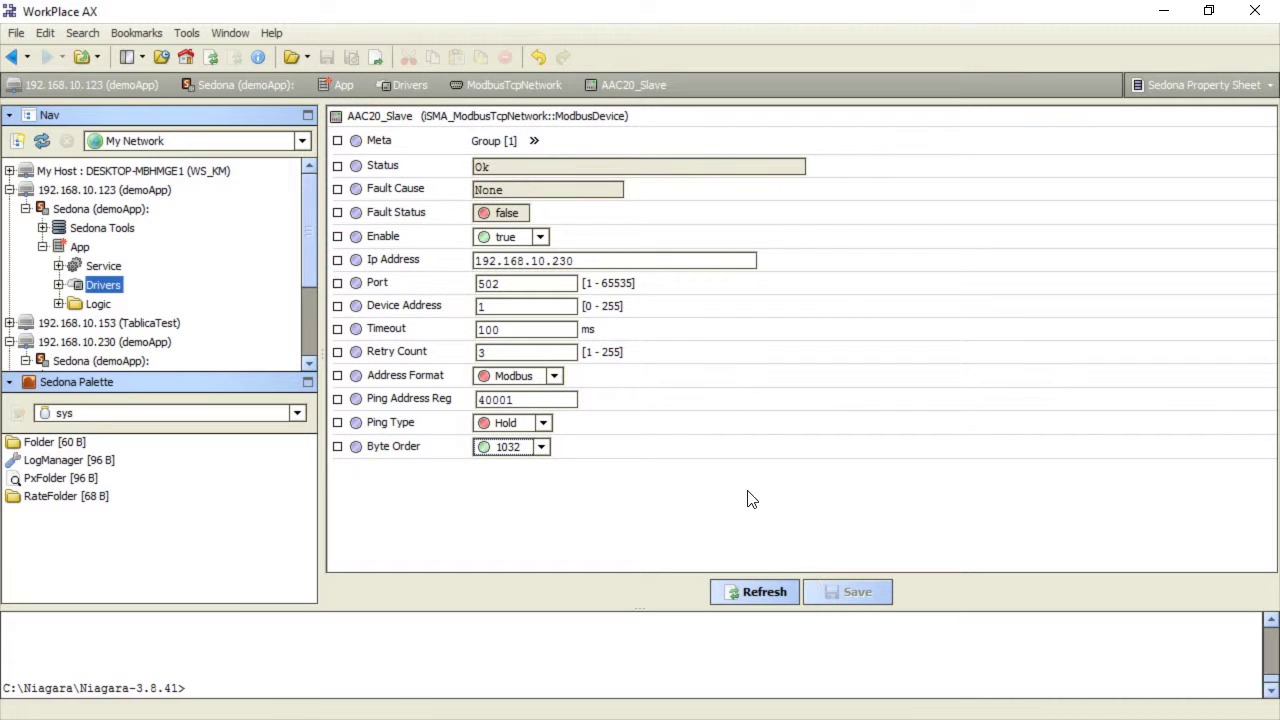
Add one iSMA_ModbusTcpNetwork::ModbusNumericPoint named Temperature1 to the AAC20_Slave device
left_click(11, 57)
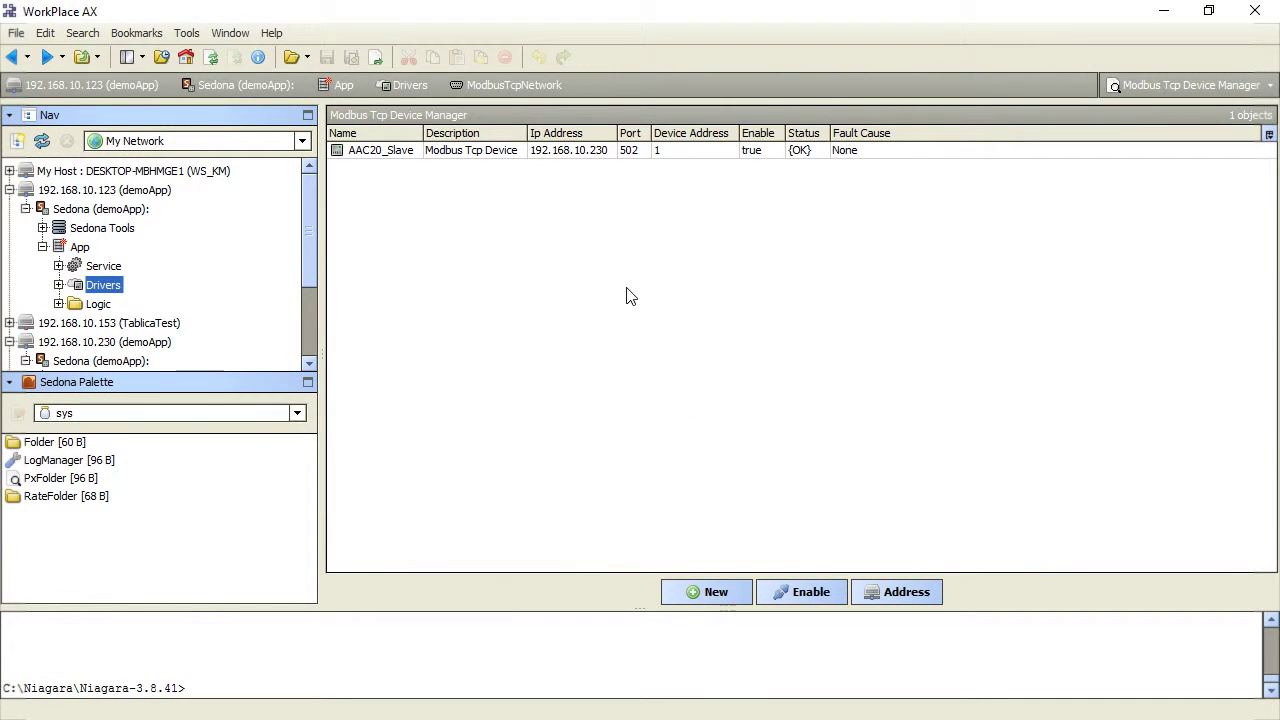
left_click(513, 156)
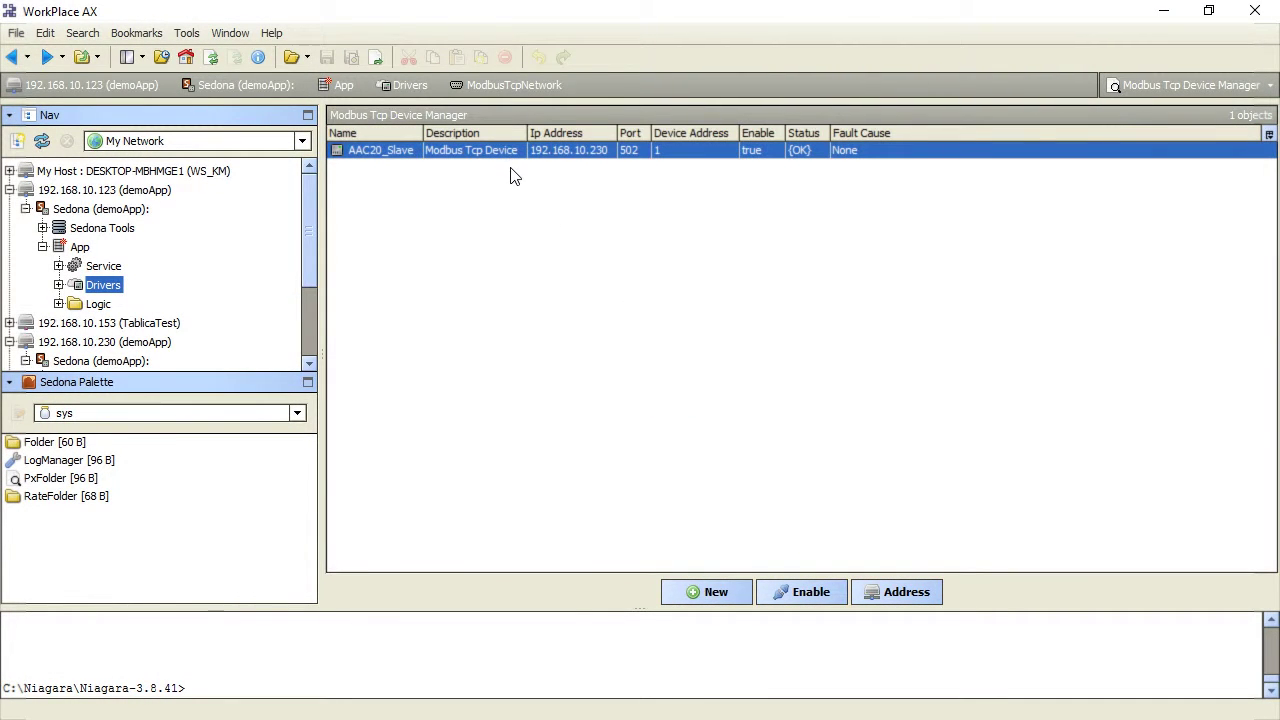
double_click(511, 158)
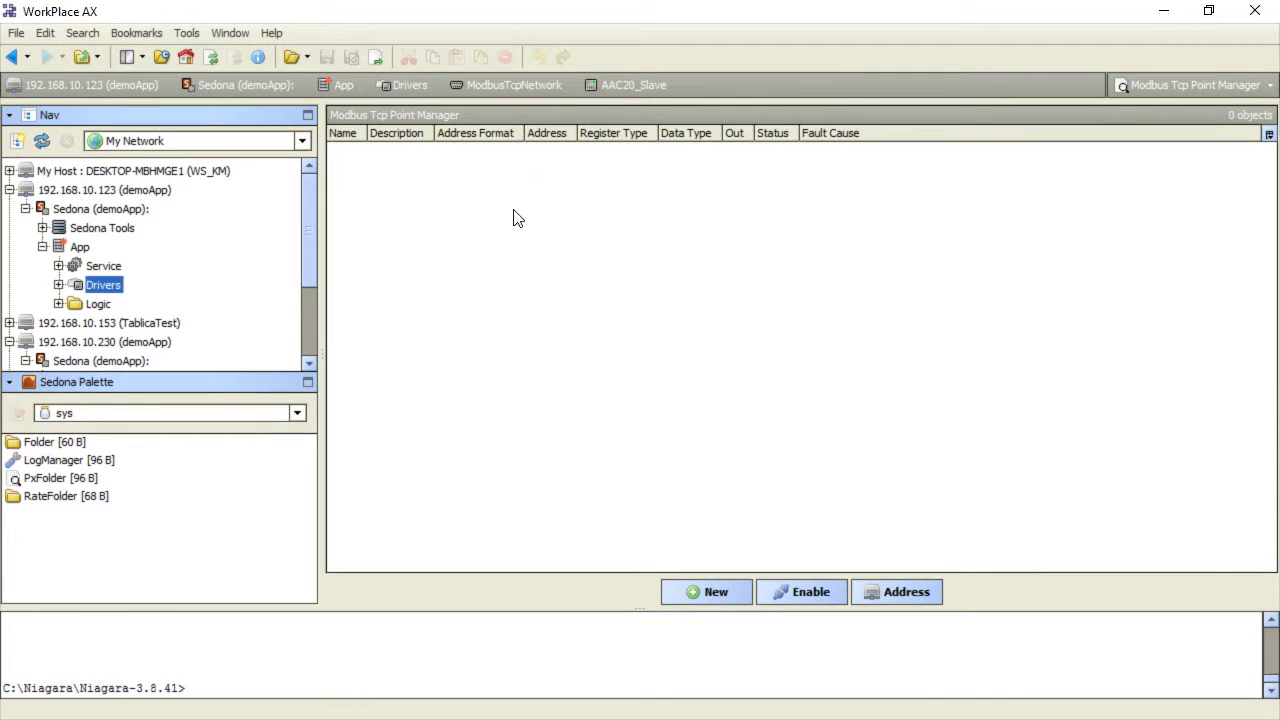
left_click(706, 592)
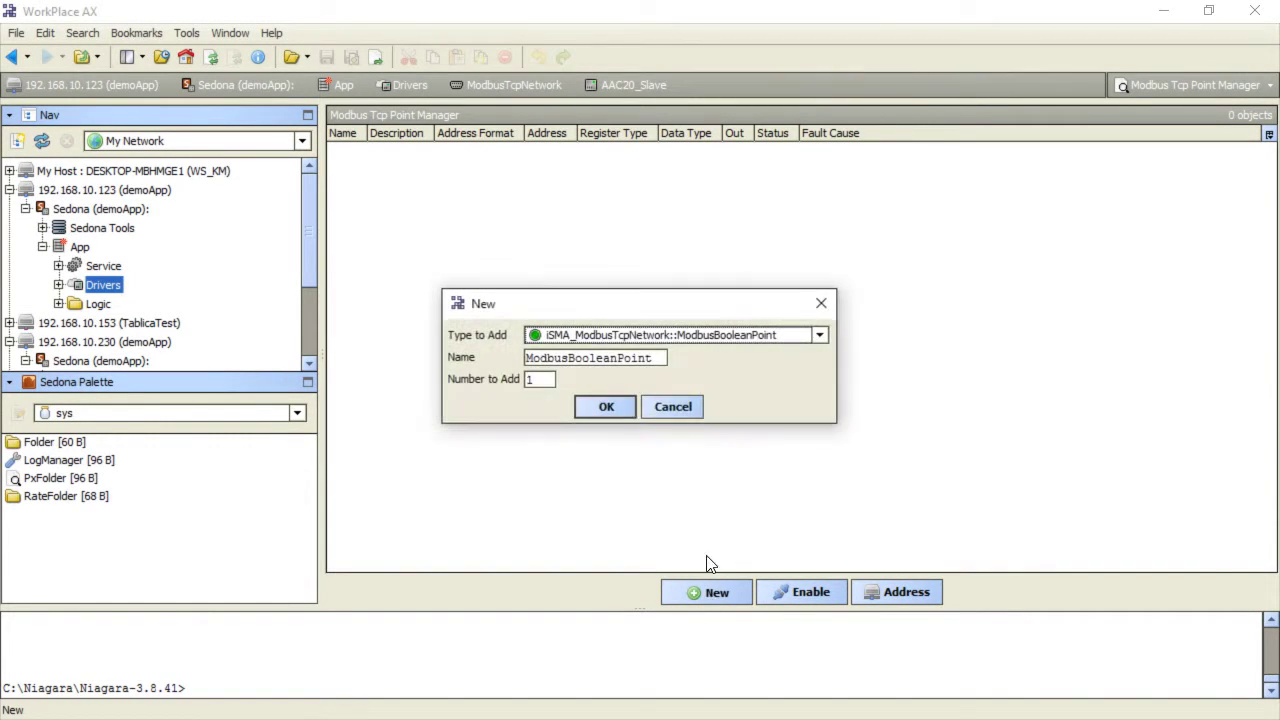
left_click(819, 336)
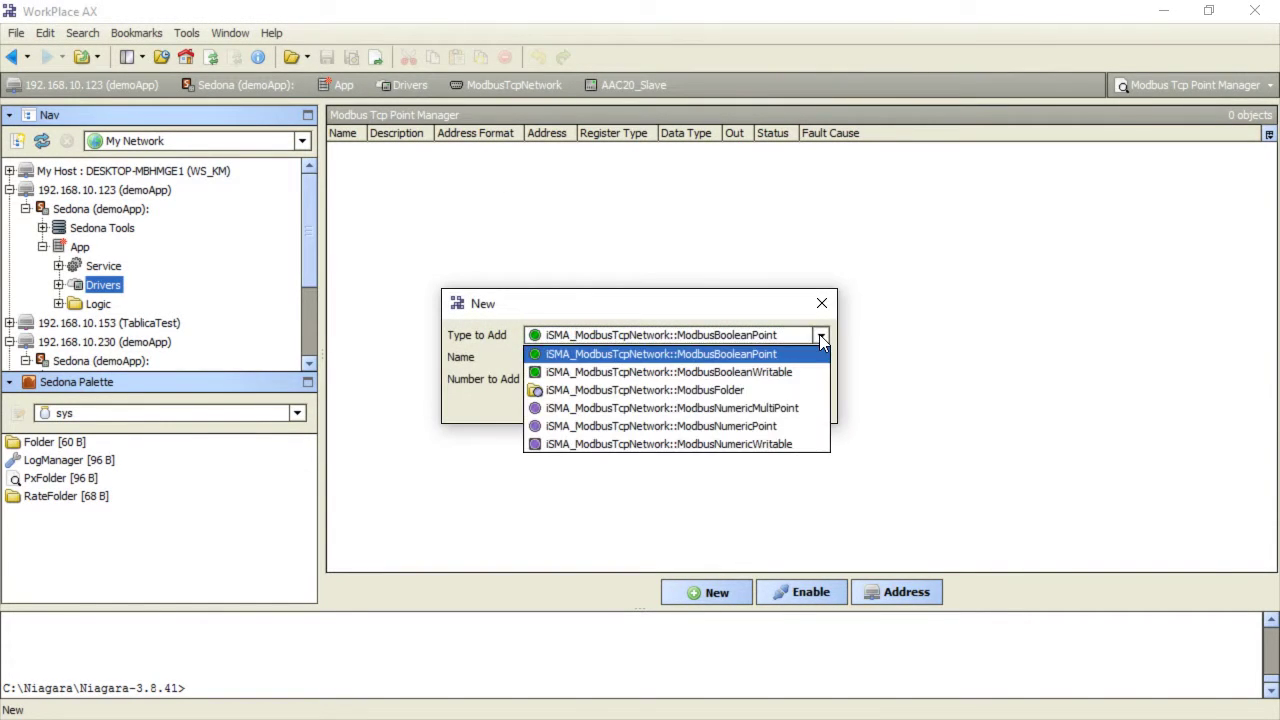
left_click(806, 427)
left_click_drag(659, 358, 512, 359)
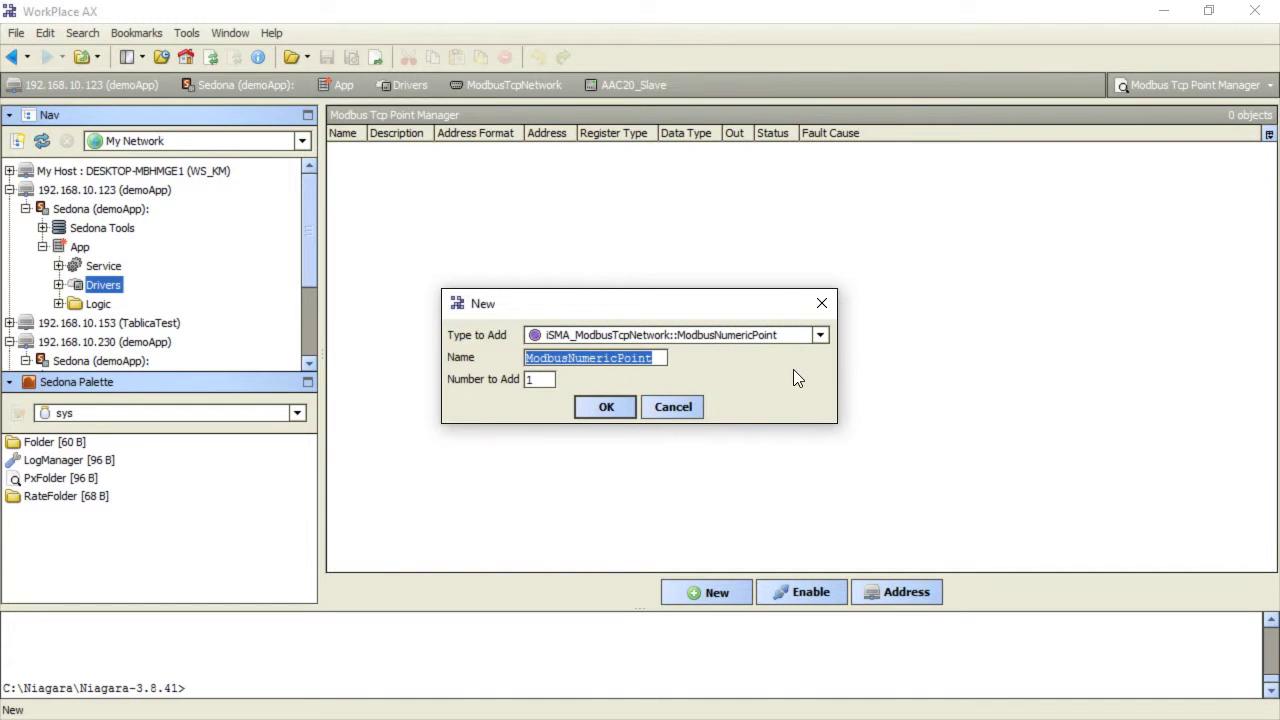
type("Tempe")
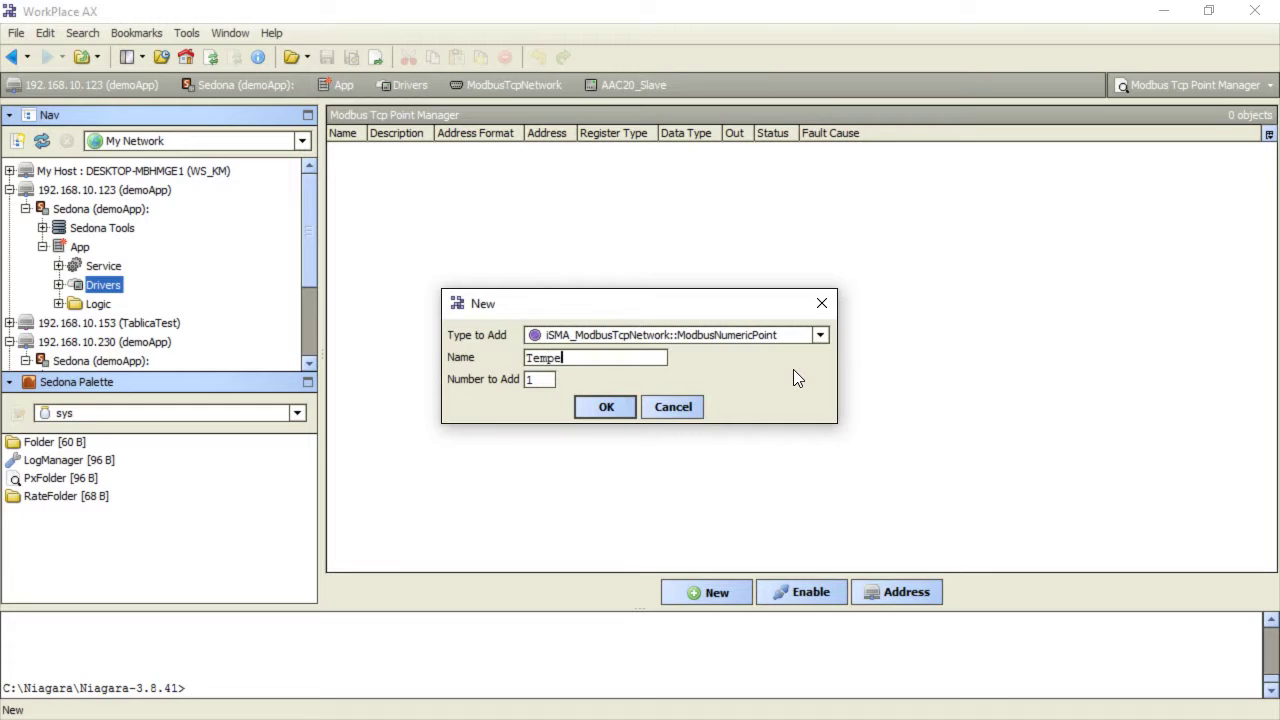
type("rature1")
left_click(604, 407)
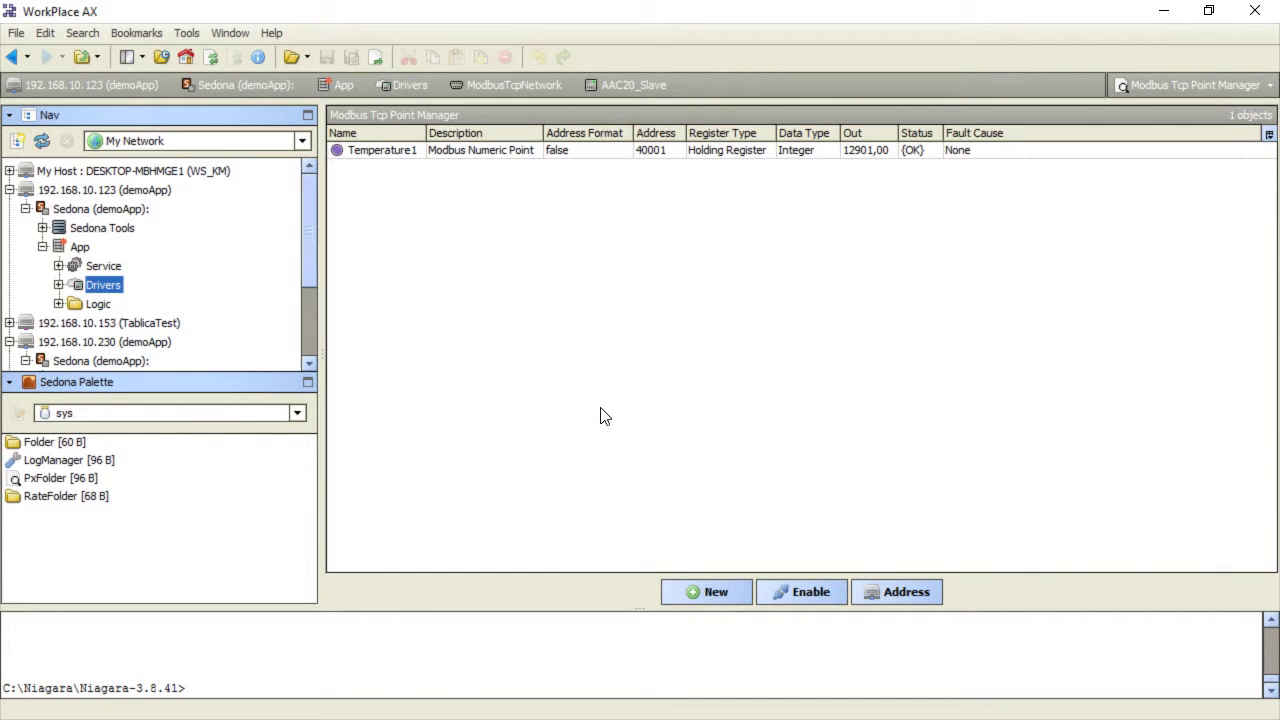
Open the property sheet of the Temperature1 point and go to its Address value
left_click(607, 162)
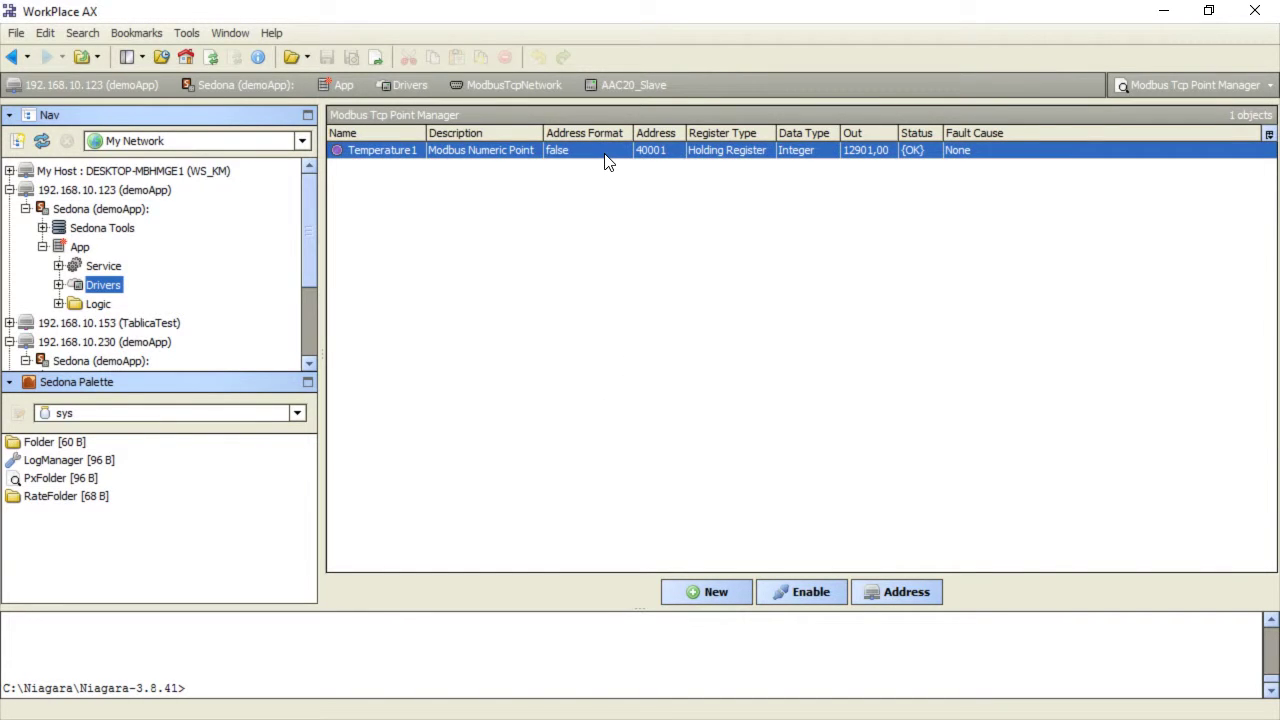
double_click(604, 156)
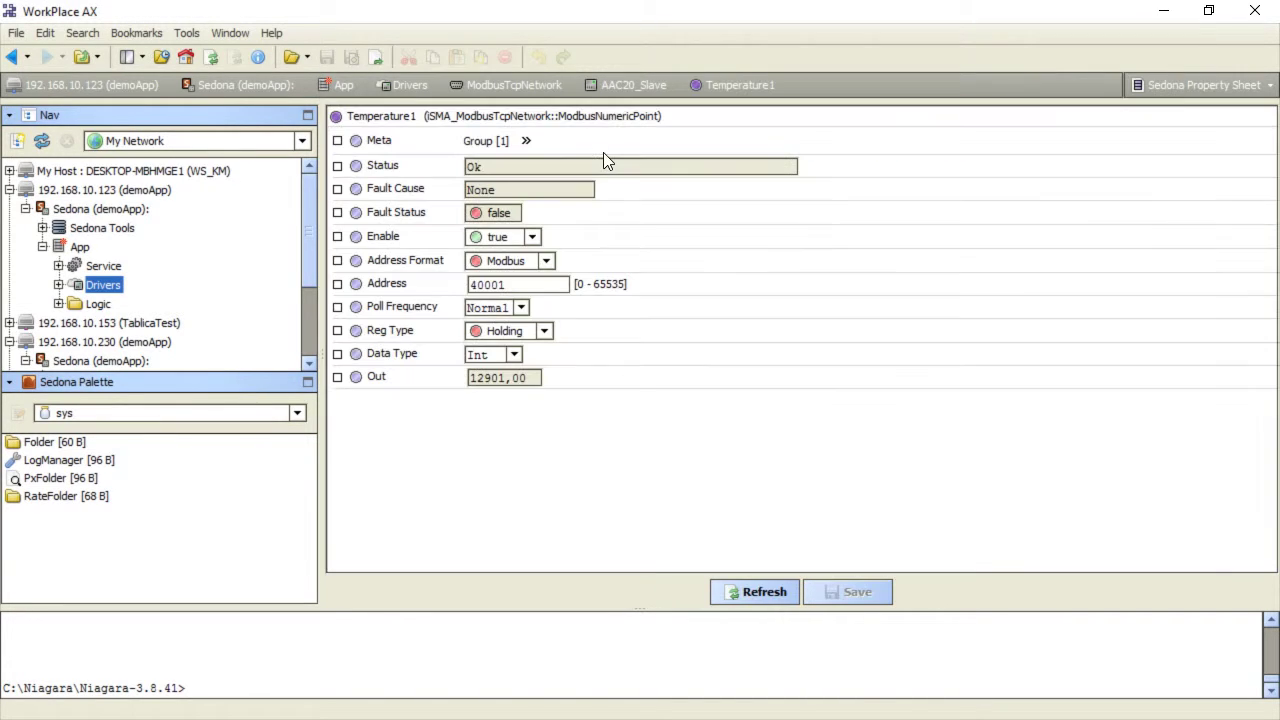
left_click(561, 285)
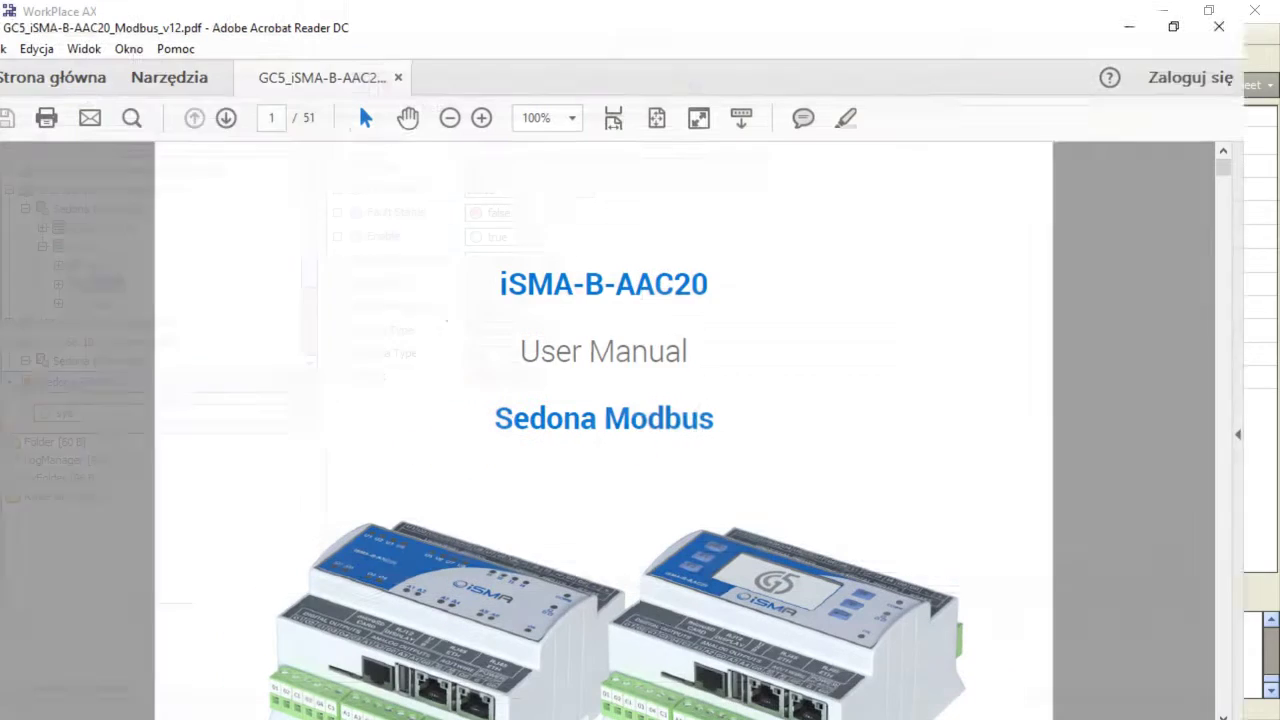
Look up the register address of Universal Input Temperature 1 in the Modbus table of the iSMA-B-AAC20 manual in Acrobat Reader, and return to WorkPlace AX
scroll(919, 401, "down", 3)
scroll(910, 415, "down", 15)
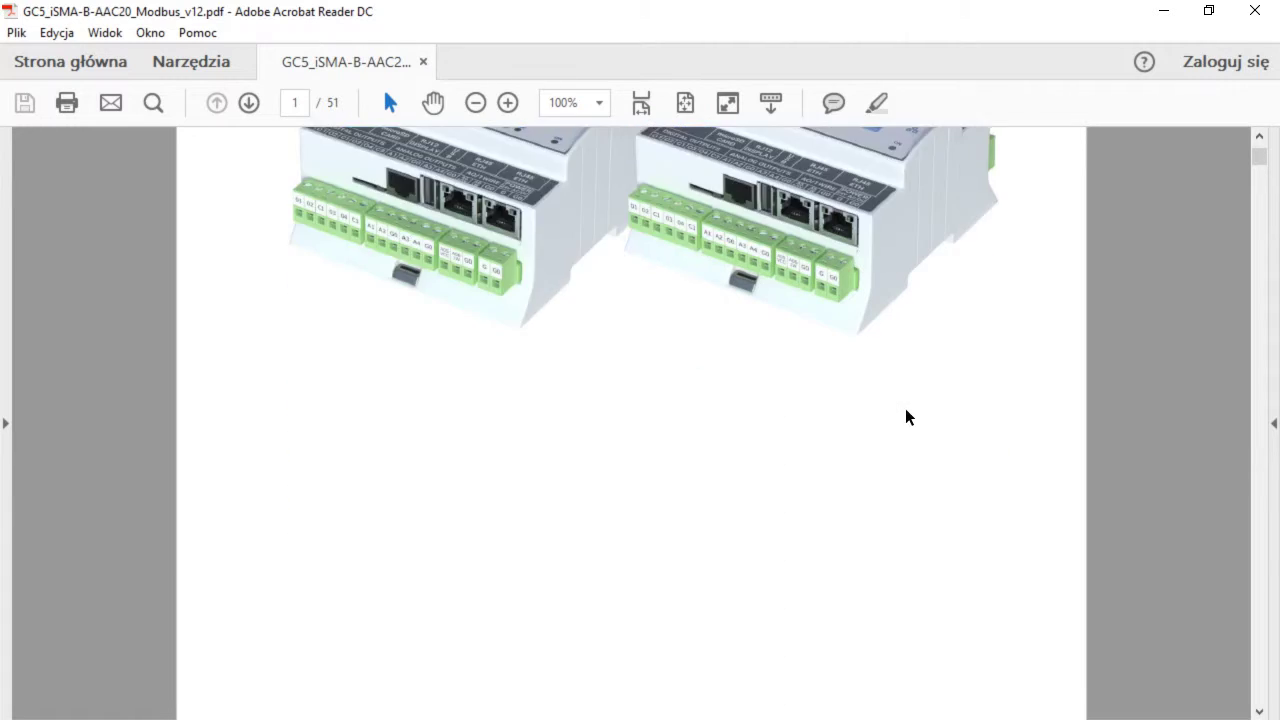
scroll(888, 424, "down", 11)
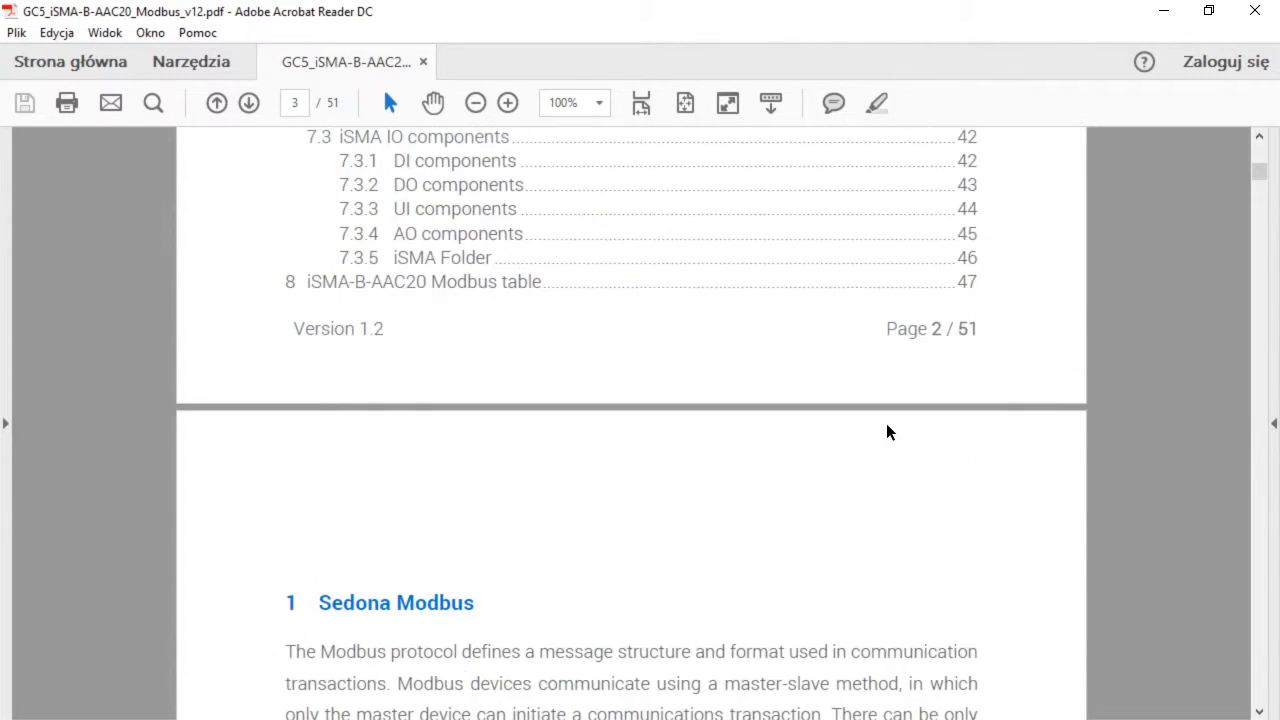
scroll(884, 430, "up", 5)
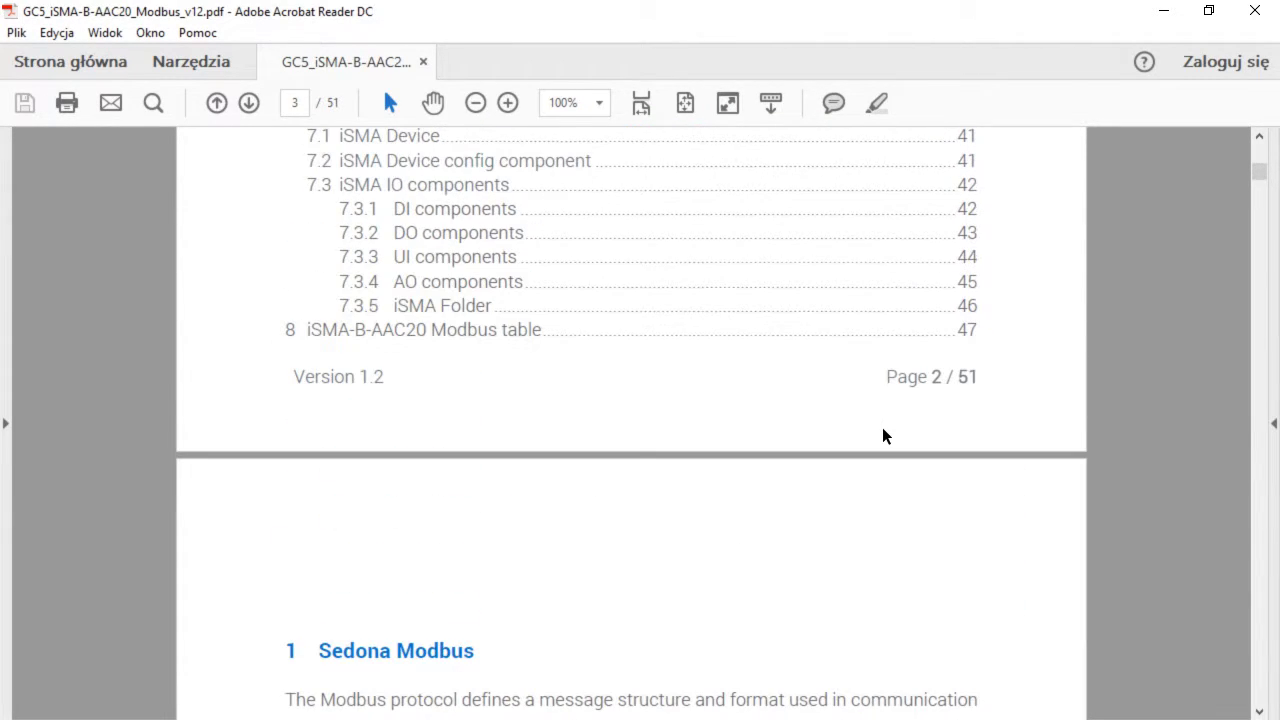
left_click(507, 340)
scroll(502, 366, "down", 6)
scroll(502, 366, "down", 2)
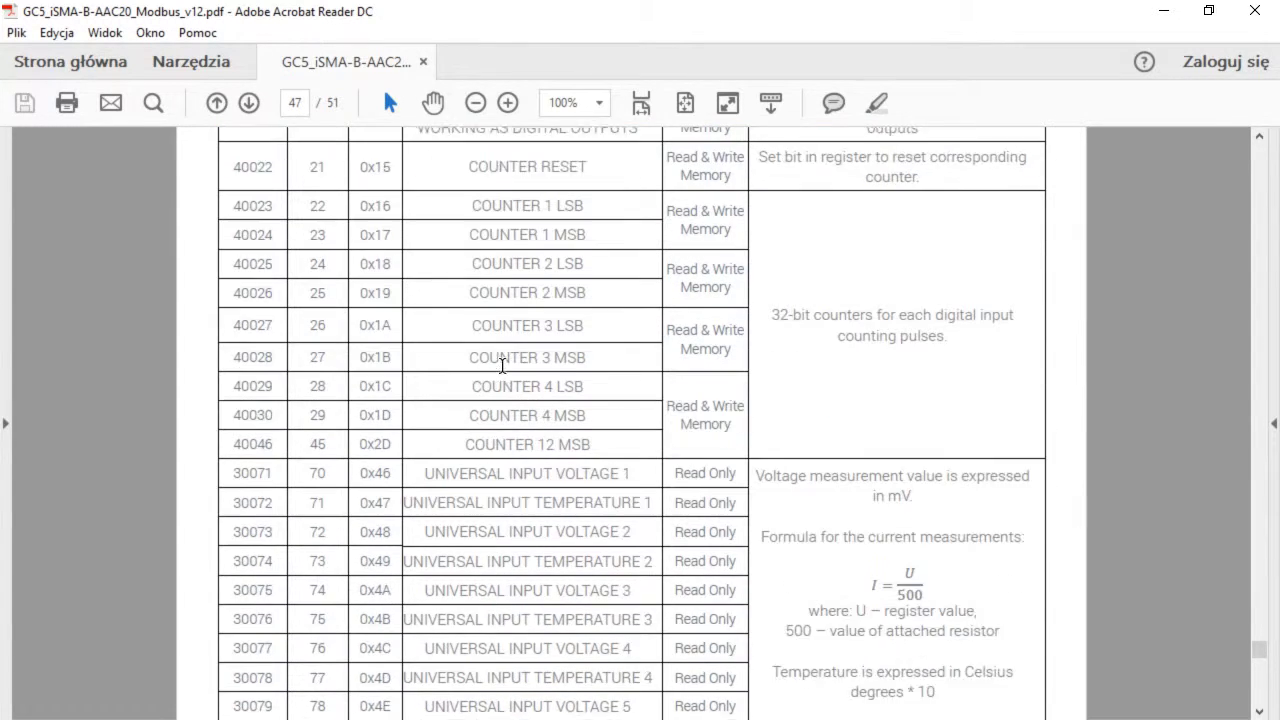
left_click_drag(655, 456, 450, 456)
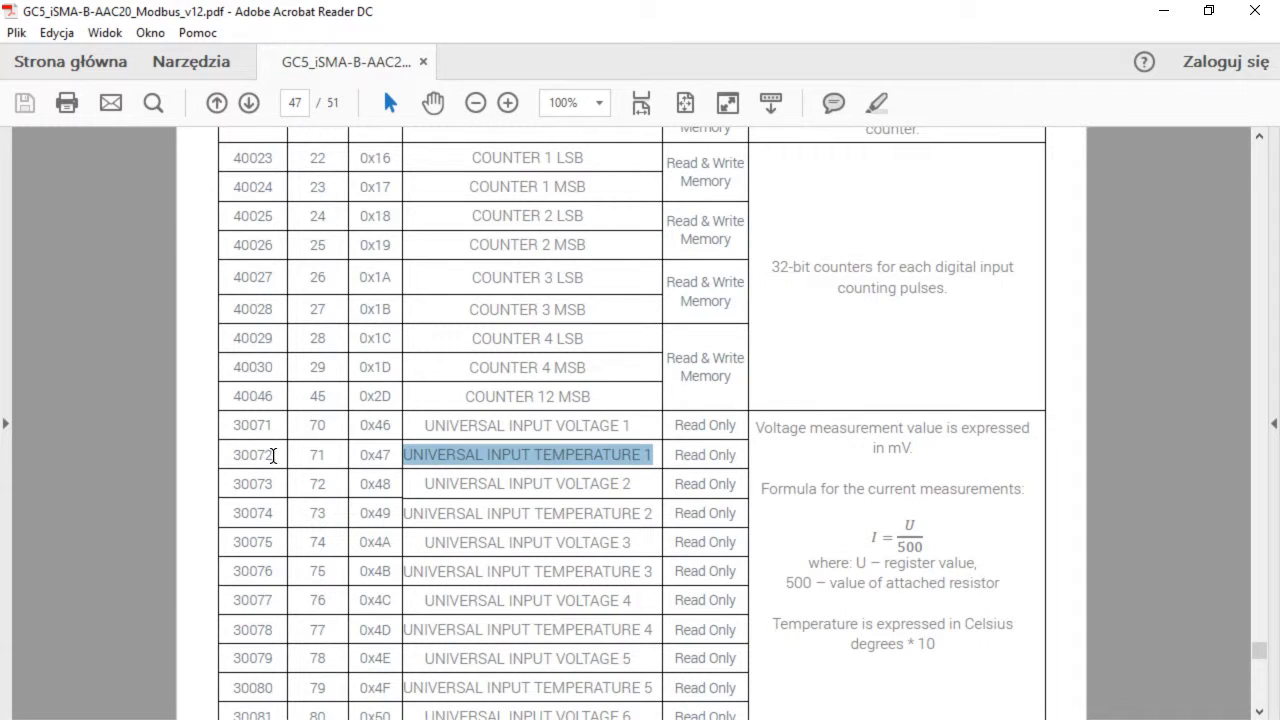
left_click_drag(277, 455, 233, 455)
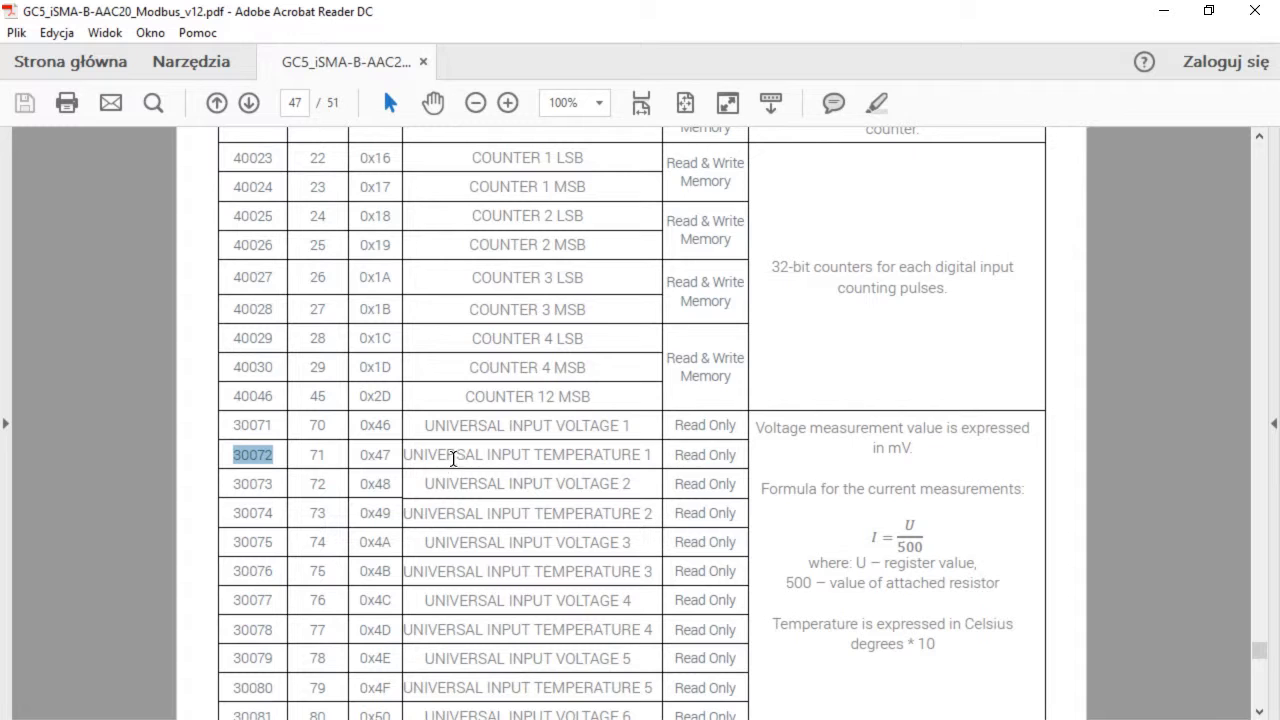
left_click(1162, 10)
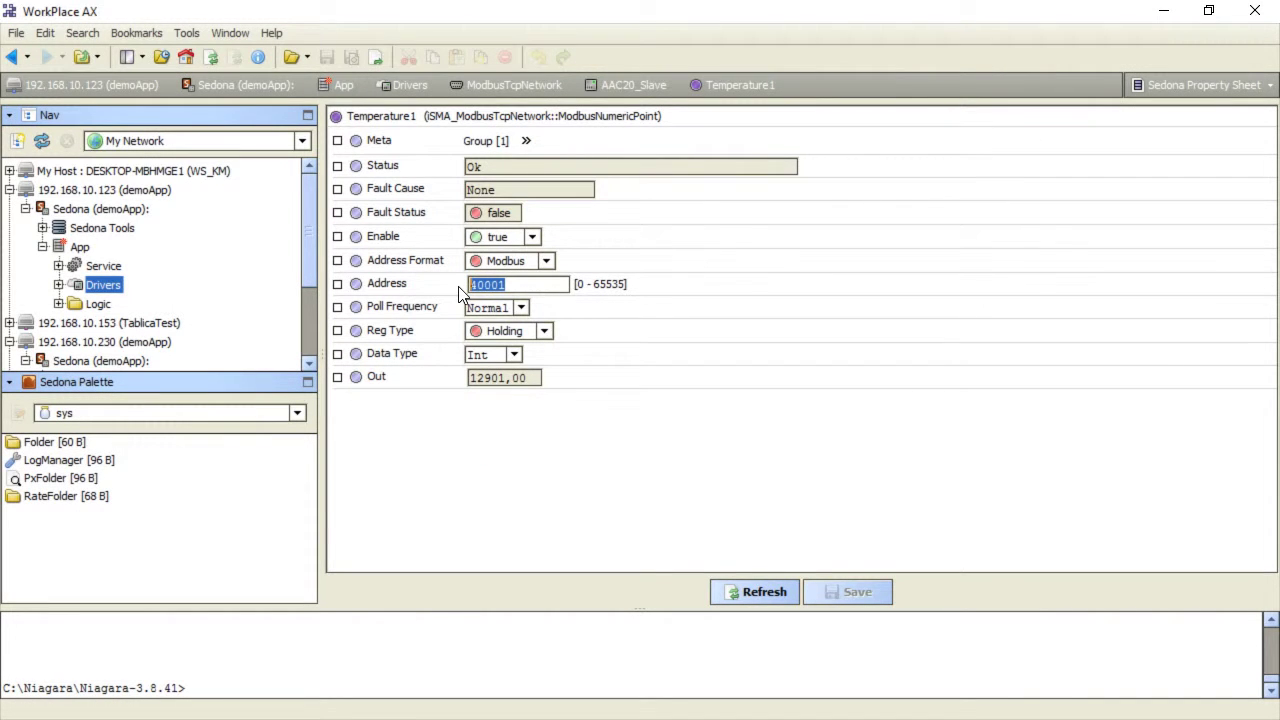
Set Temperature1's Address to 30072, Reg Type to Input and Data Type to SInt, and save the properties
type("300")
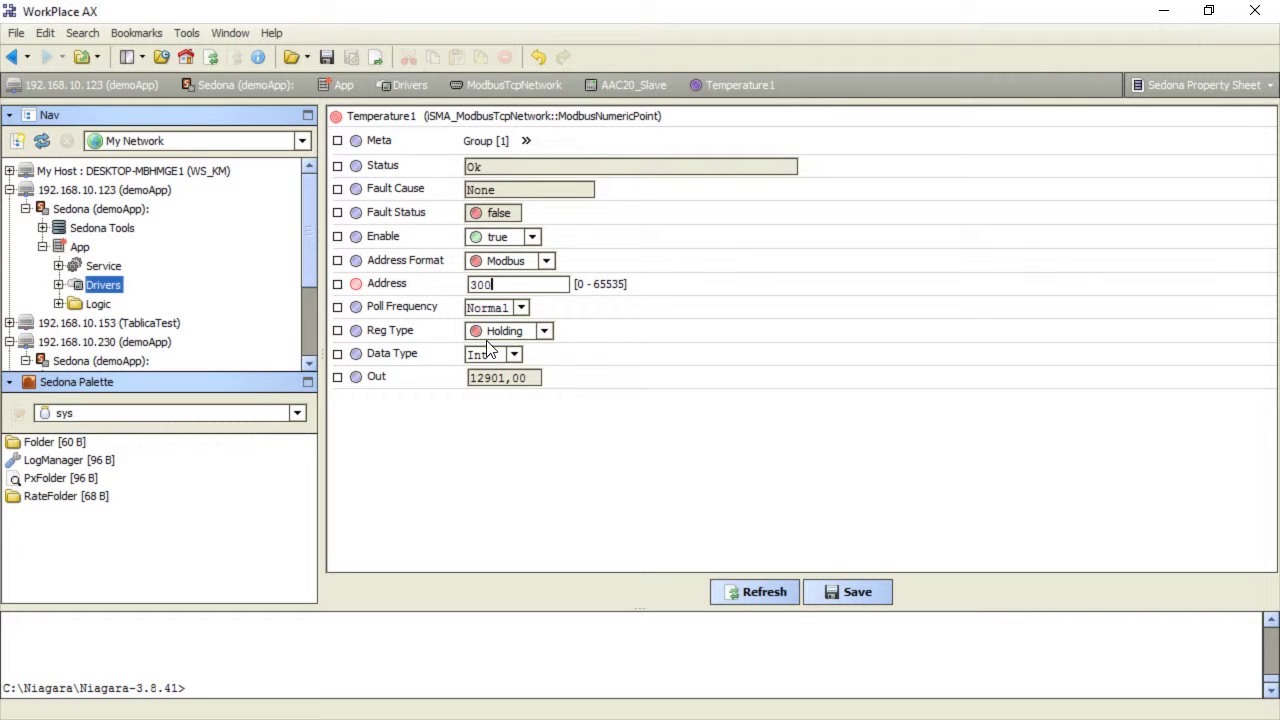
type("72")
left_click(547, 332)
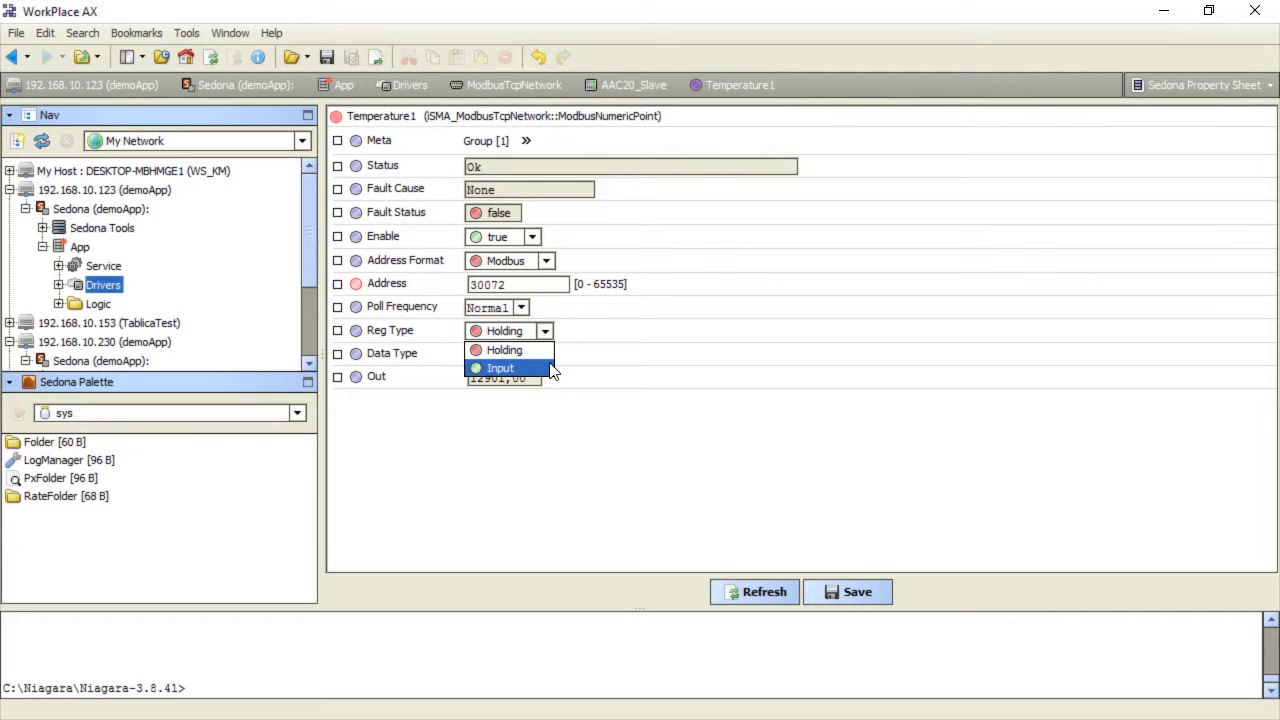
left_click(551, 371)
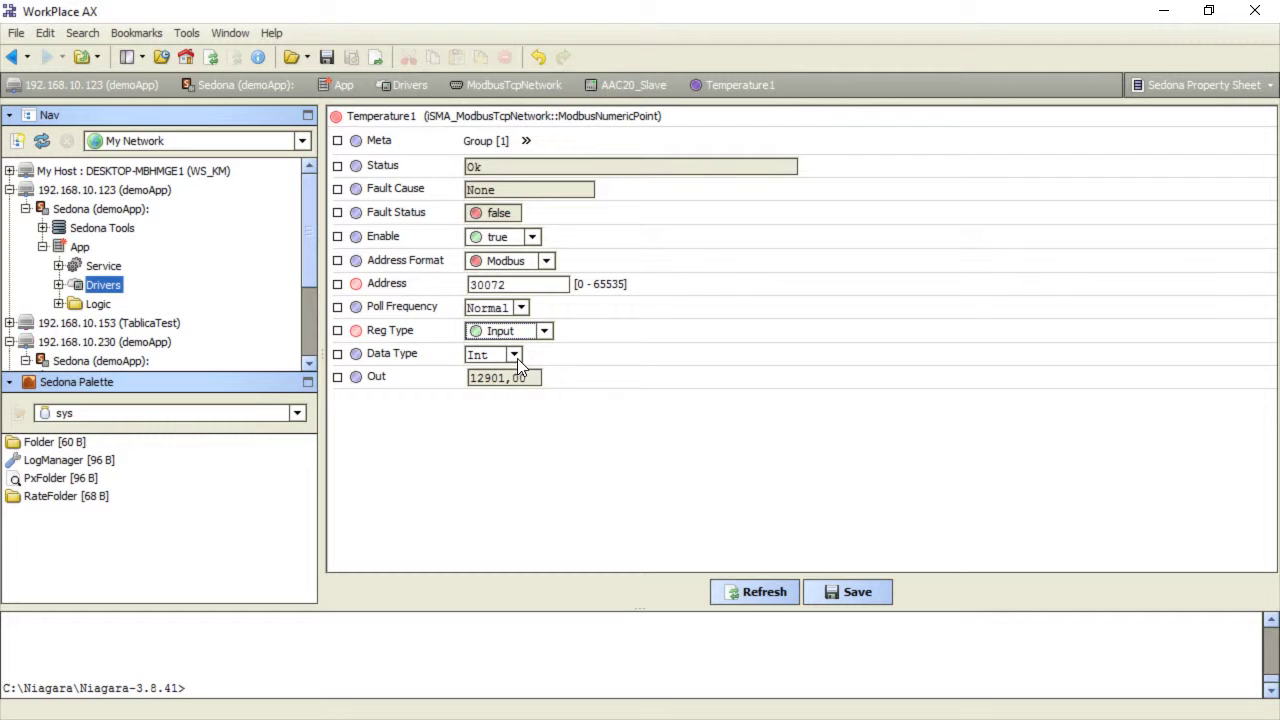
left_click(515, 357)
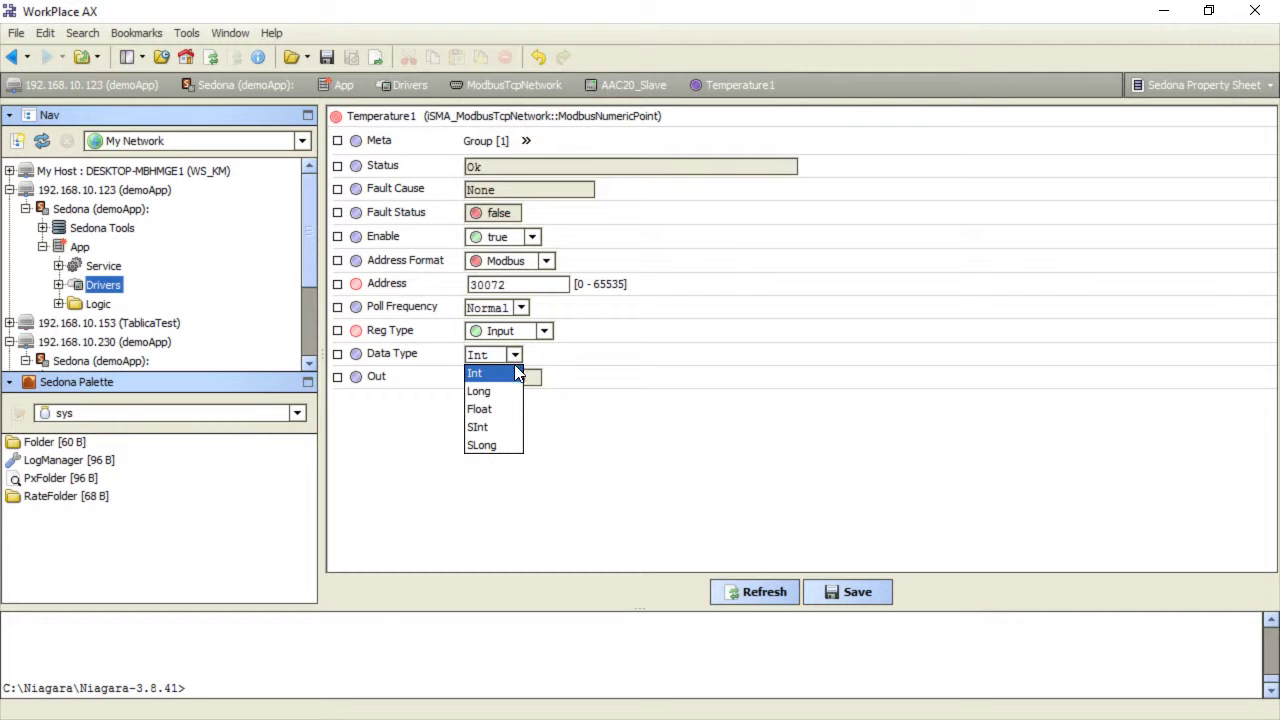
left_click(516, 428)
left_click(860, 592)
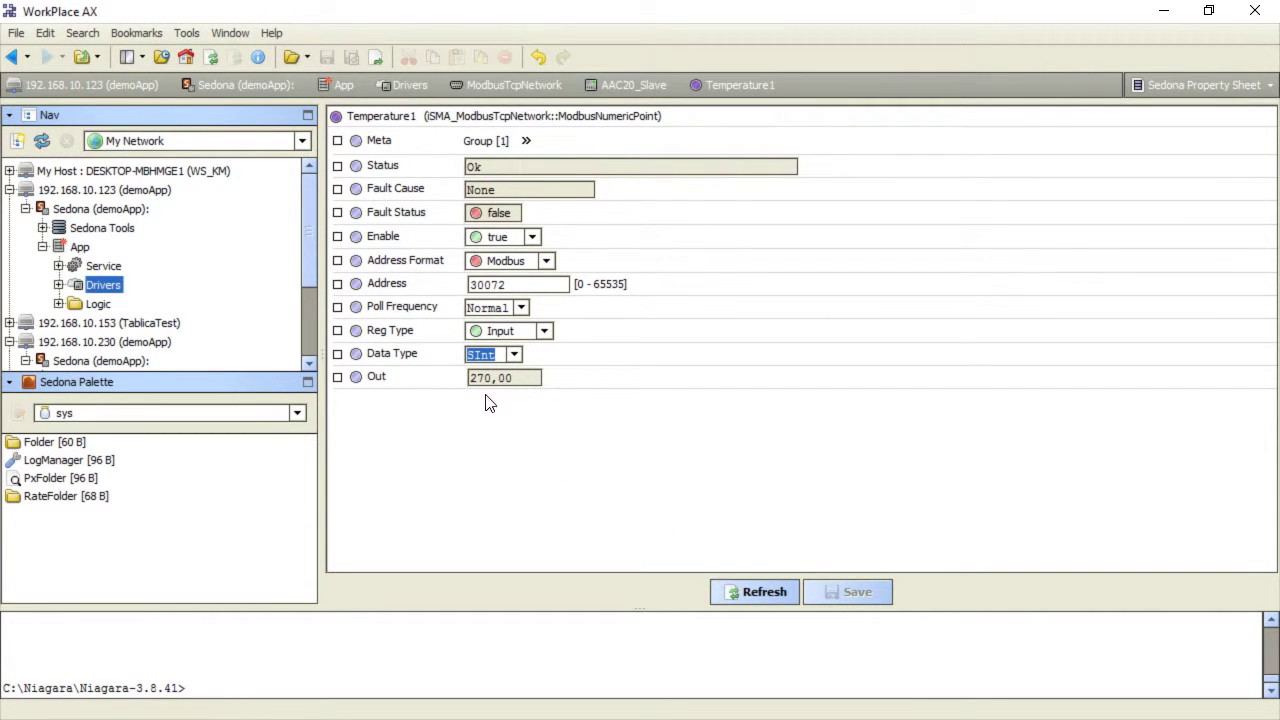
Duplicate the Temperature1 point in the AAC20_Slave point list and name the copy Temperature2
left_click(12, 57)
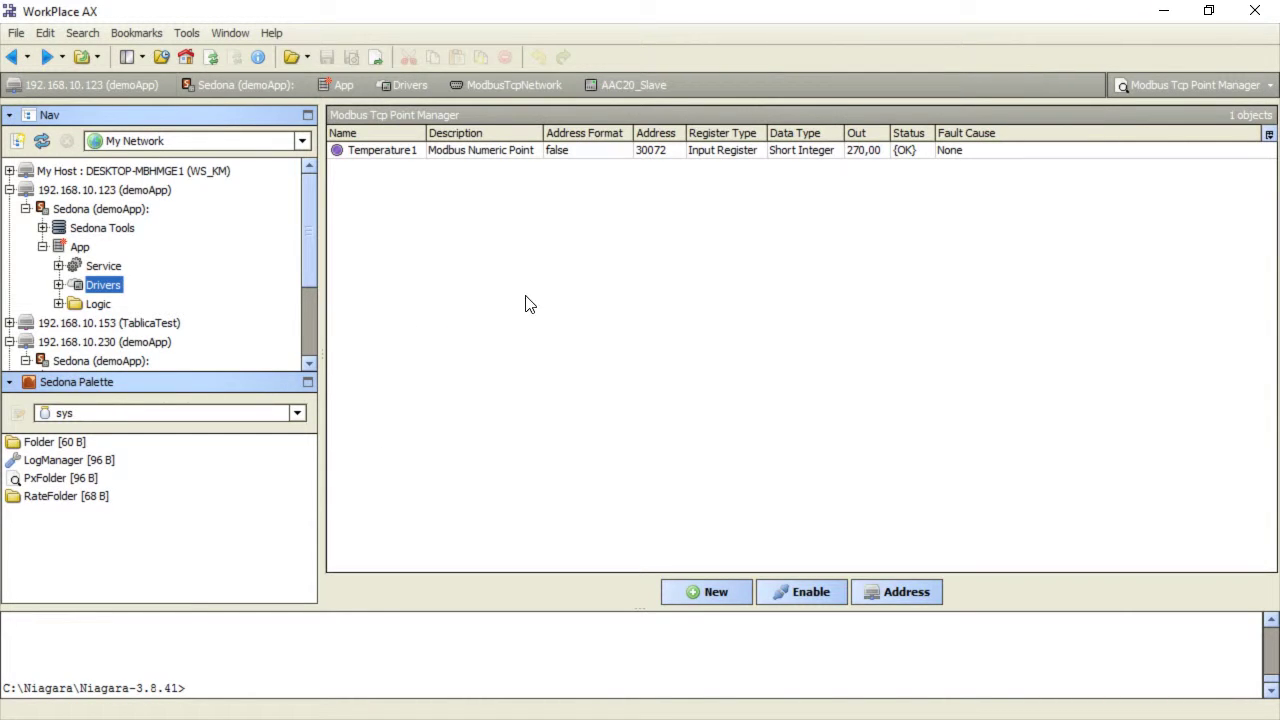
right_click(417, 153)
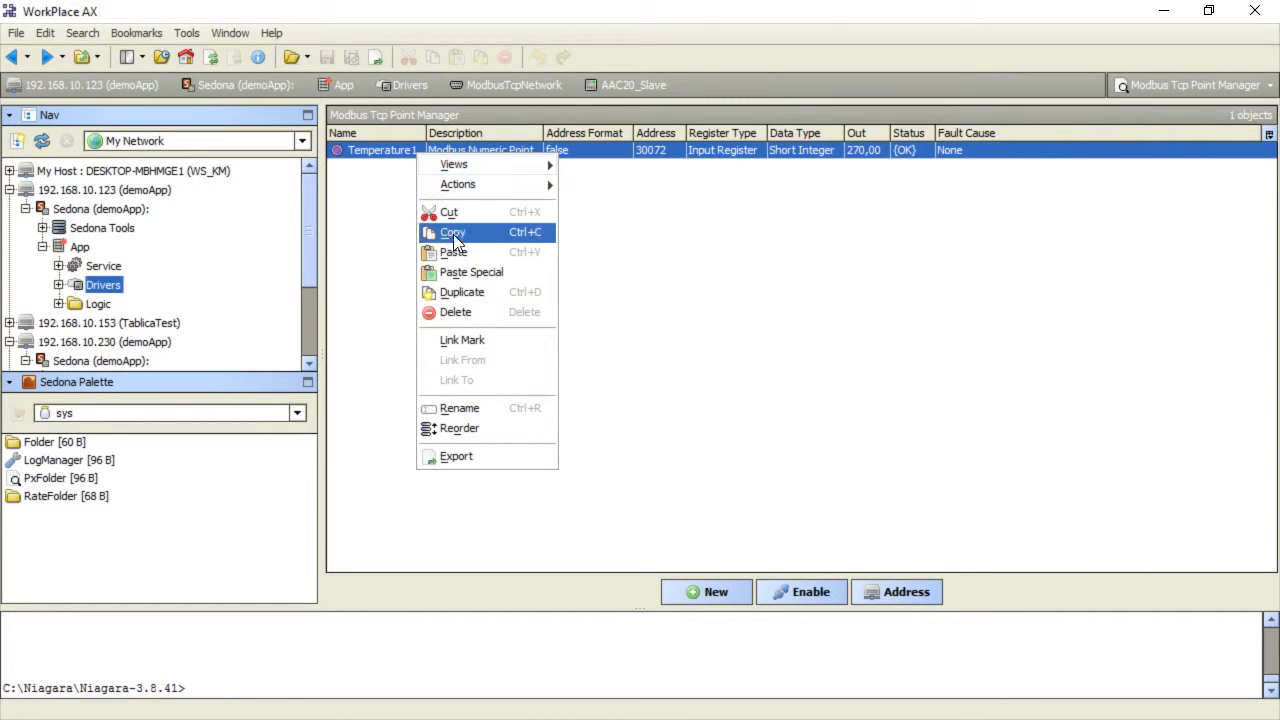
left_click(487, 301)
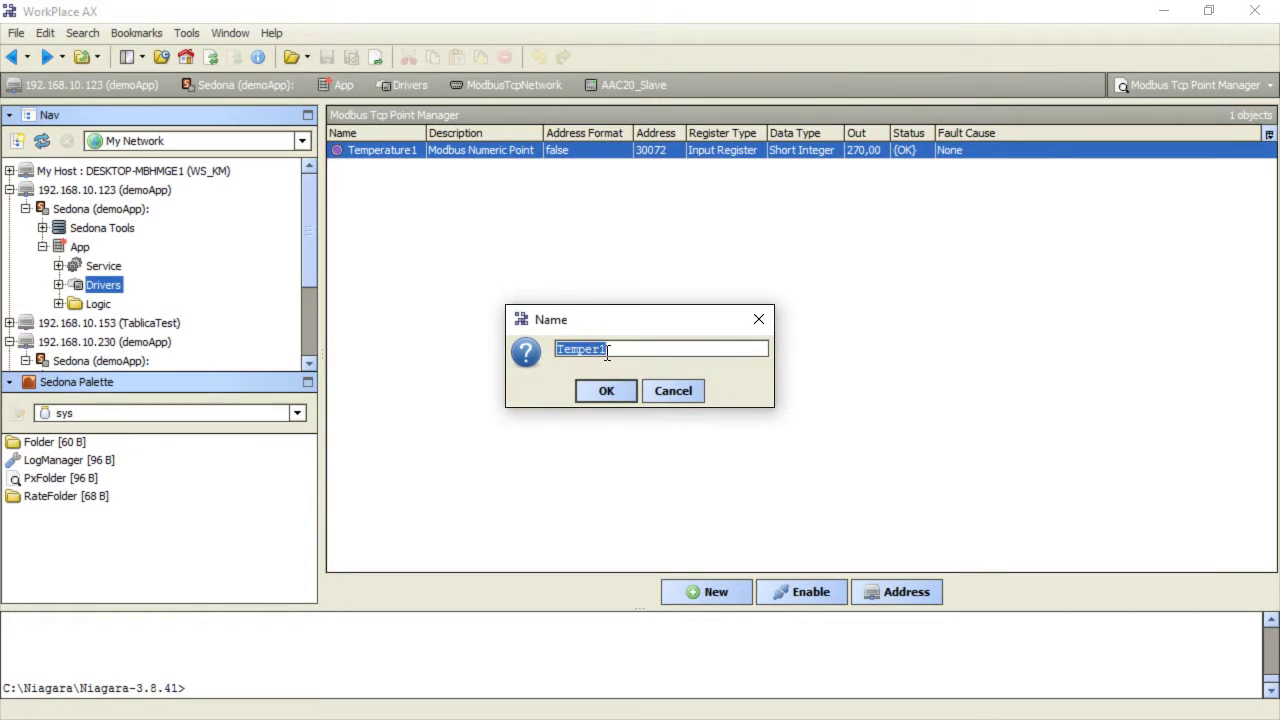
left_click(617, 349)
key("BackSpace")
type("ature2")
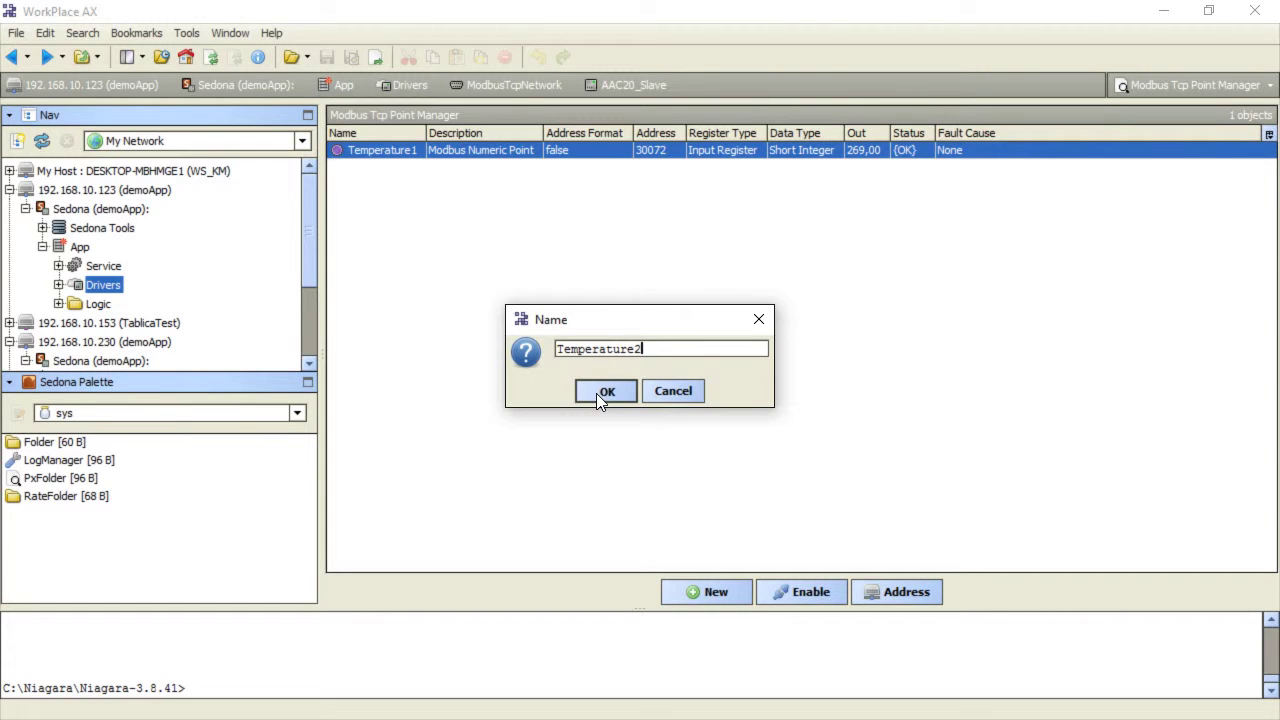
left_click(596, 393)
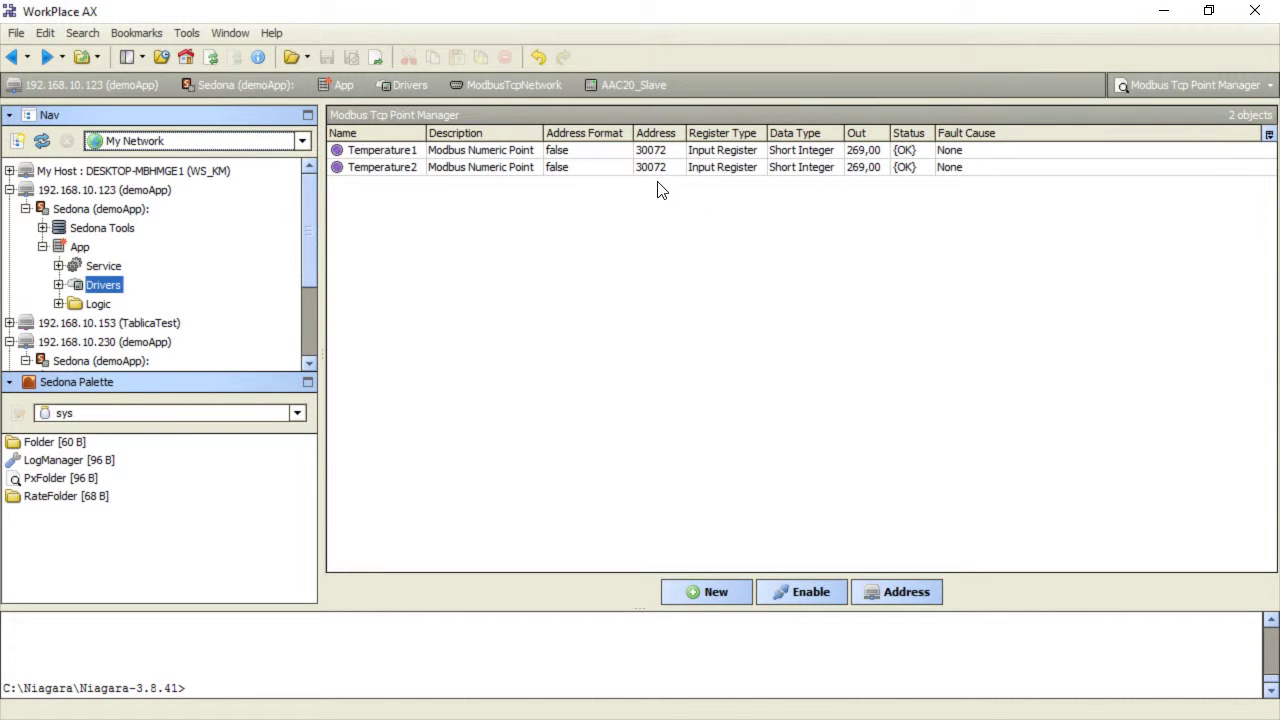
Set Temperature2's Address to 30074, the register given for Universal Input Temperature 2 in the PDF manual, and save the properties
double_click(491, 167)
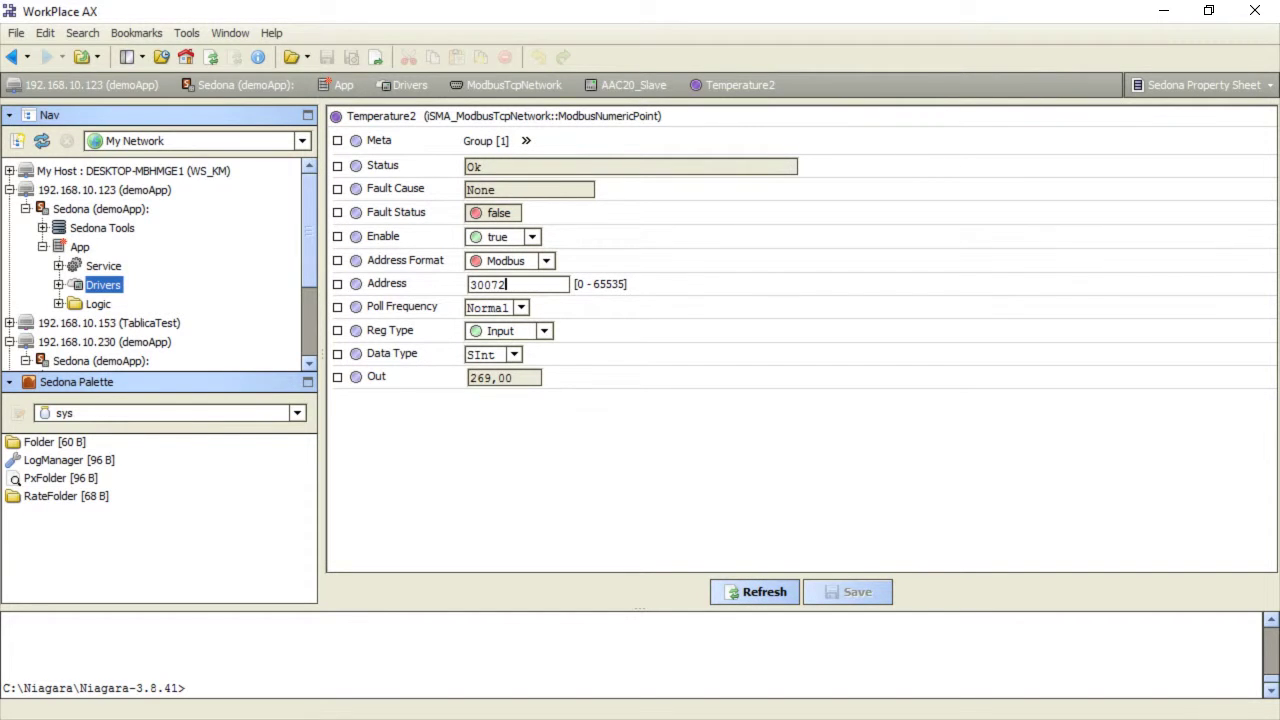
key("alt+Tab")
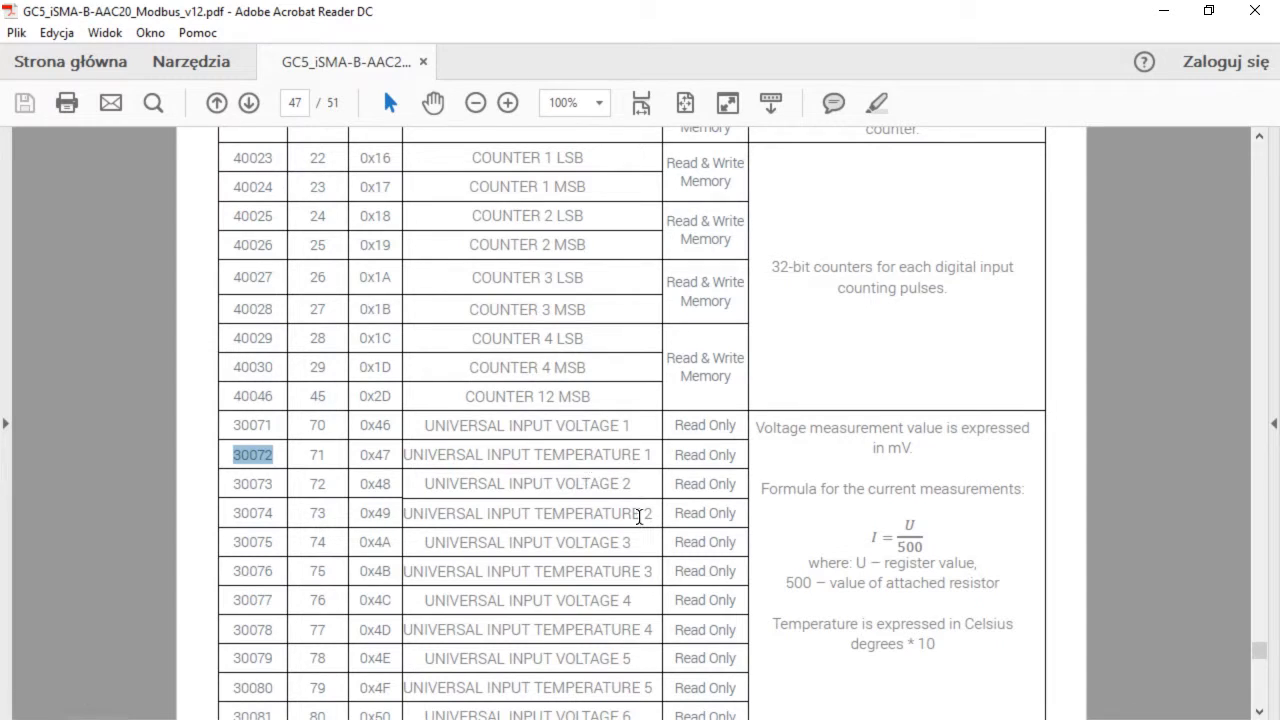
left_click_drag(663, 513, 414, 520)
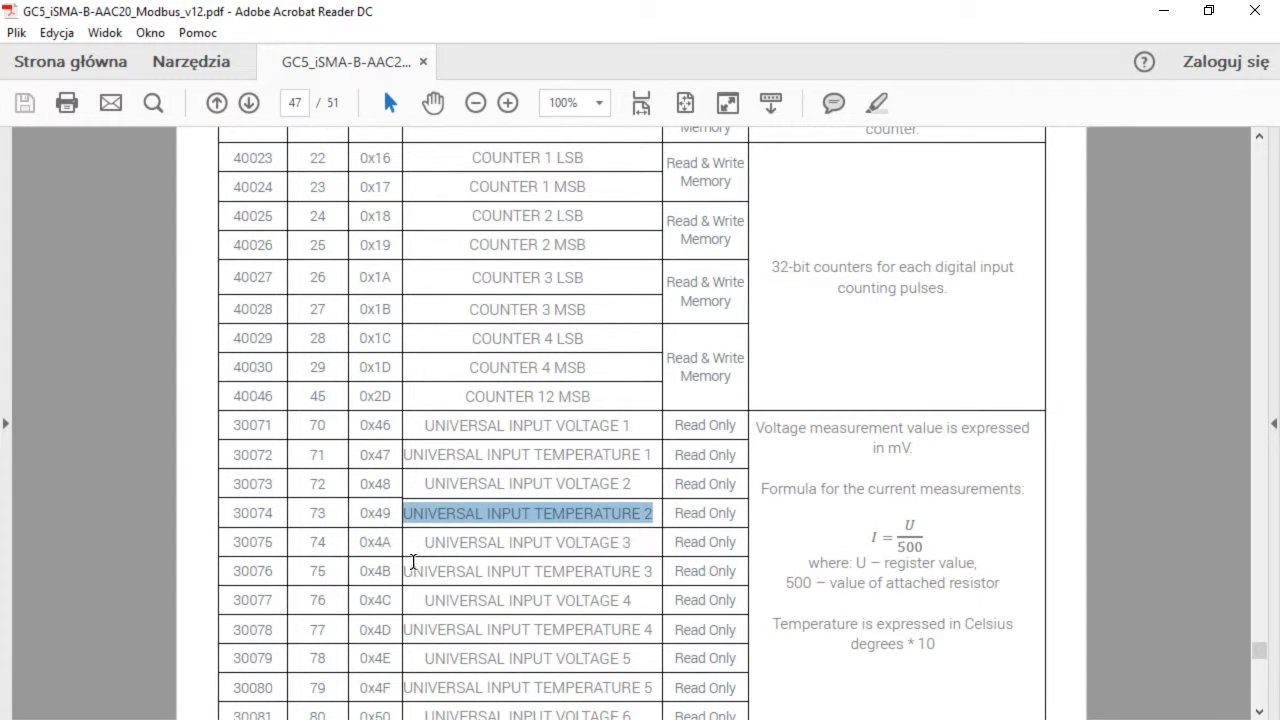
left_click_drag(276, 515, 225, 513)
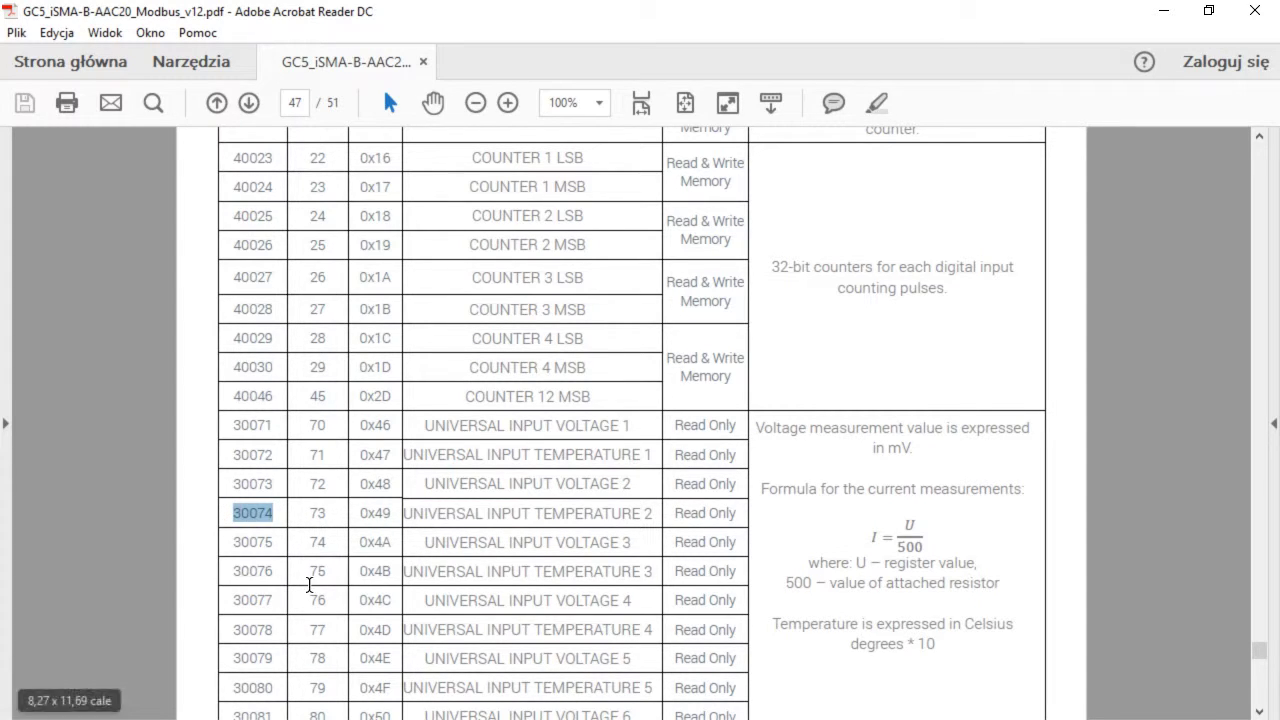
left_click(1163, 11)
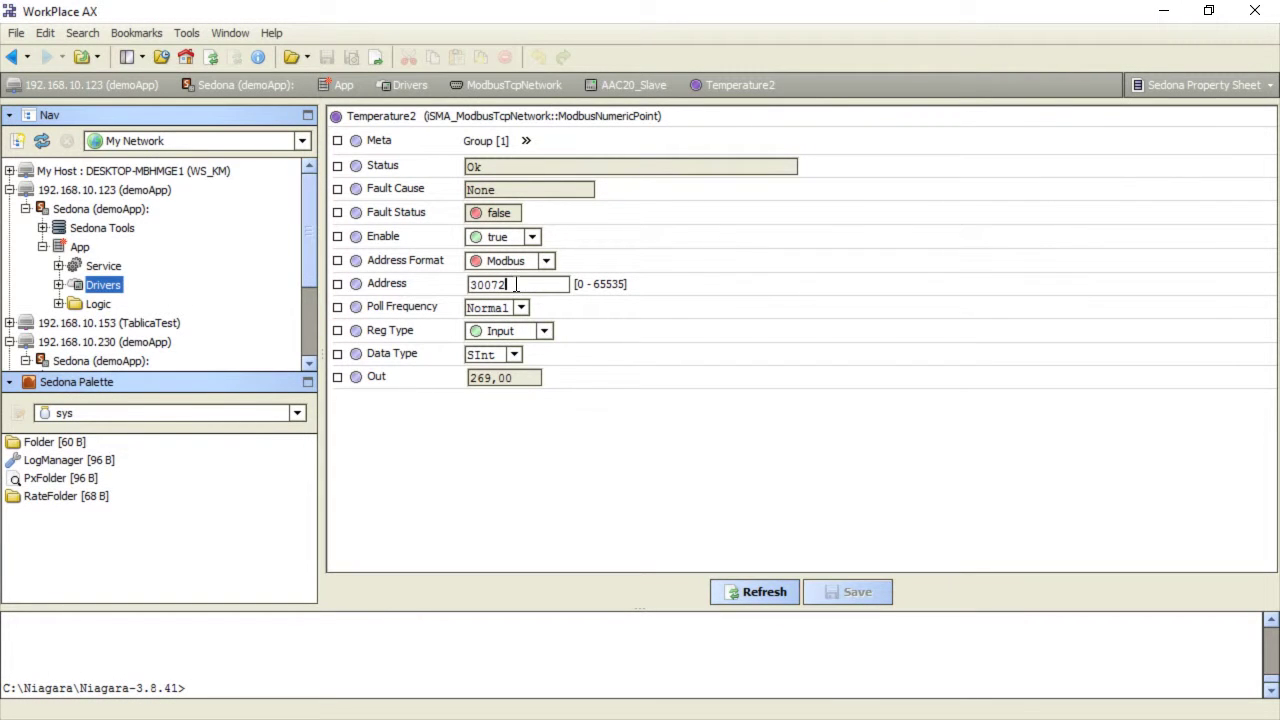
key("BackSpace")
type("4")
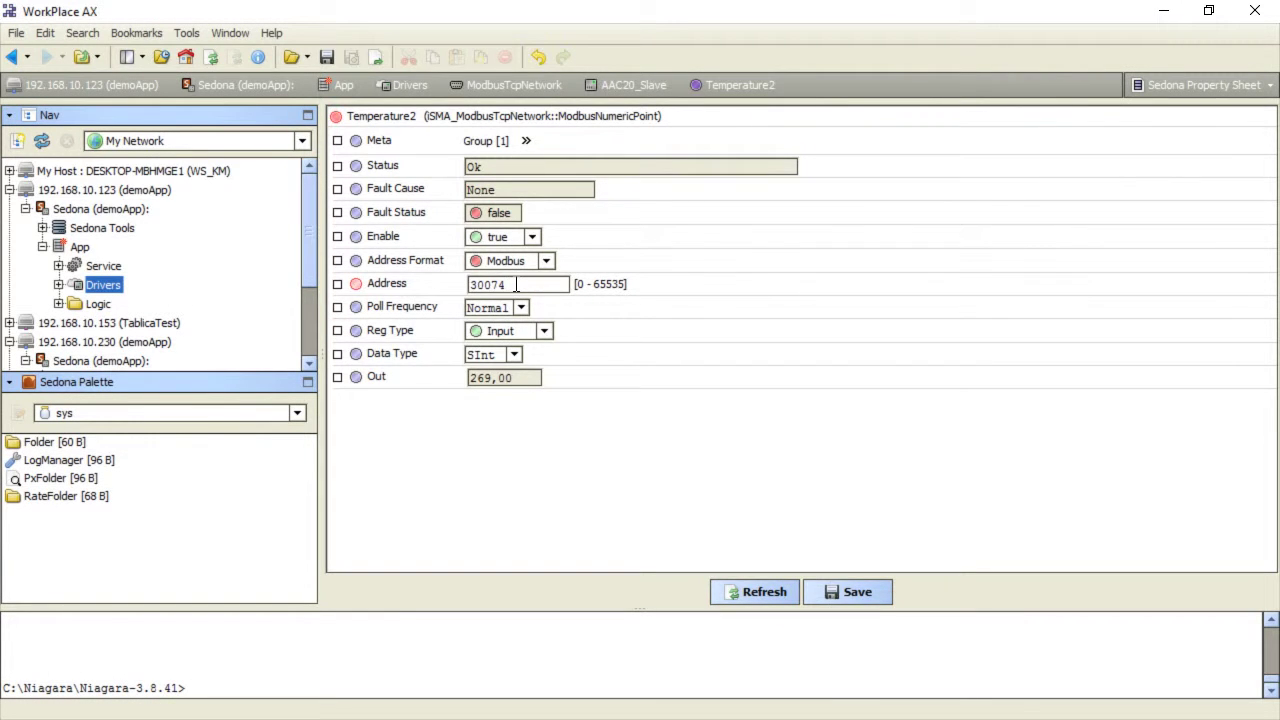
left_click(826, 593)
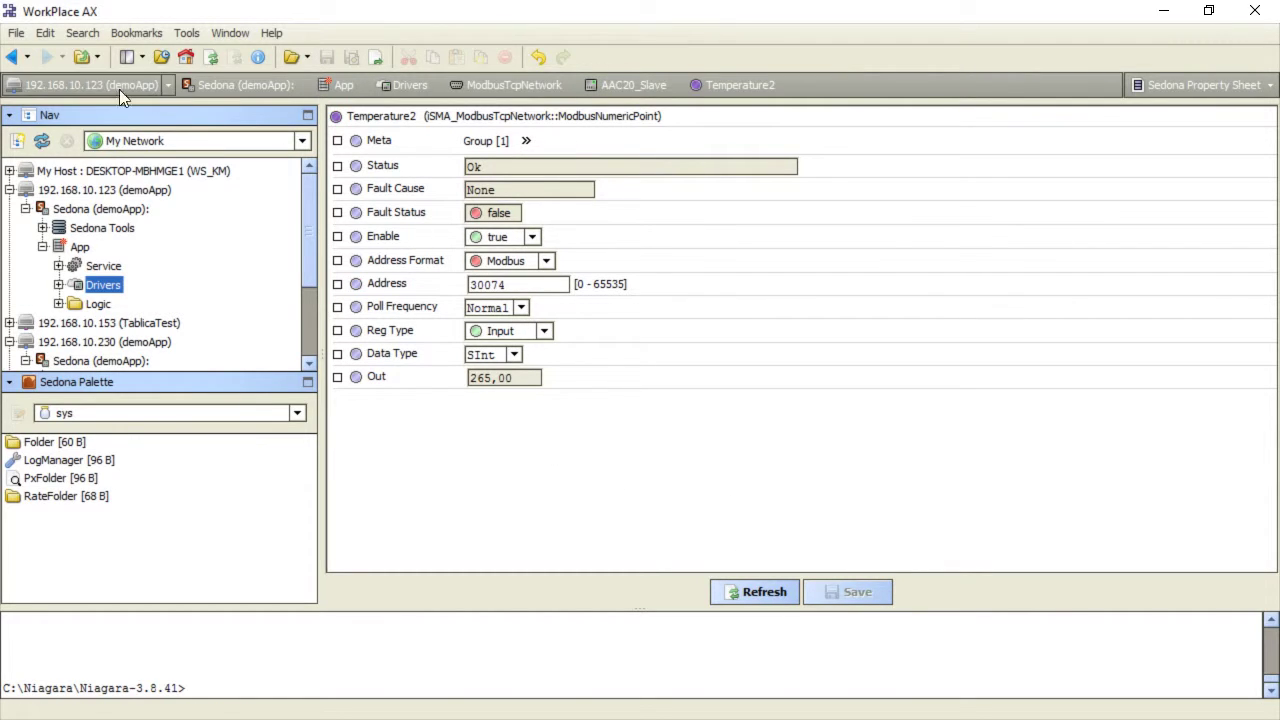
Return to the AAC20_Slave point list and check the manual's Modbus table in Acrobat Reader for how temperature values are expressed
left_click(12, 57)
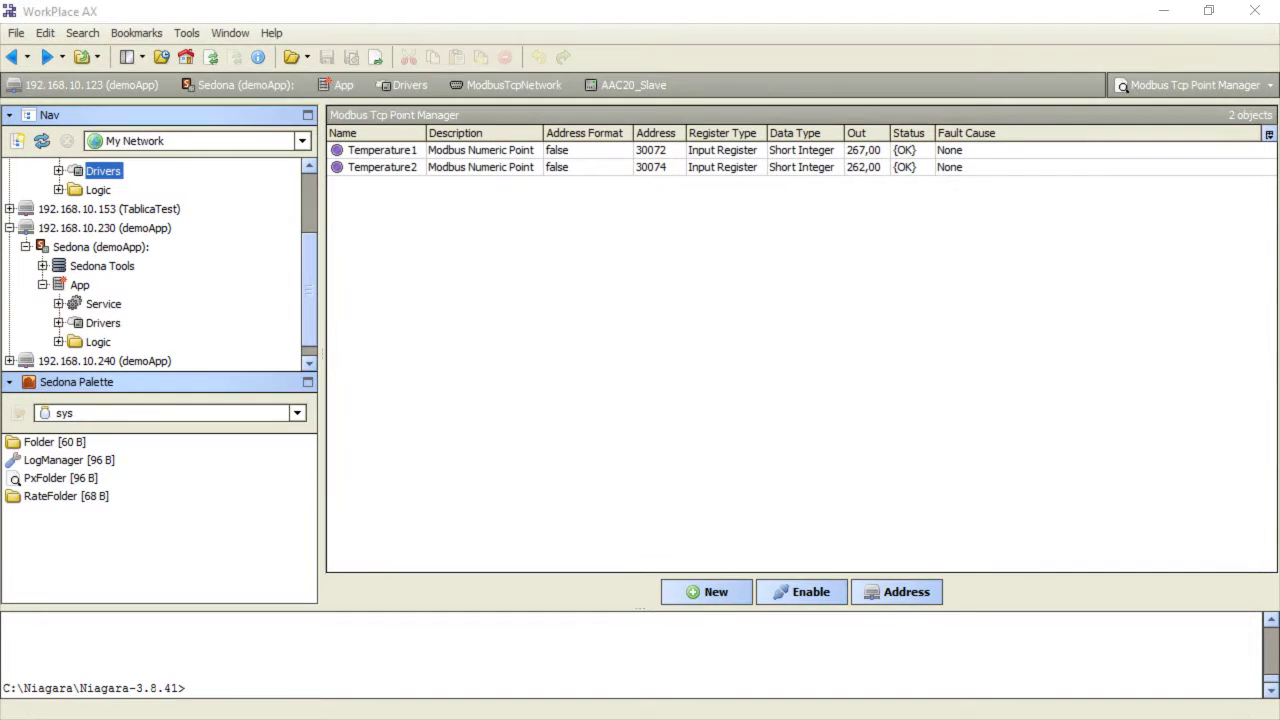
key("alt+Tab")
scroll(820, 500, "down", 3)
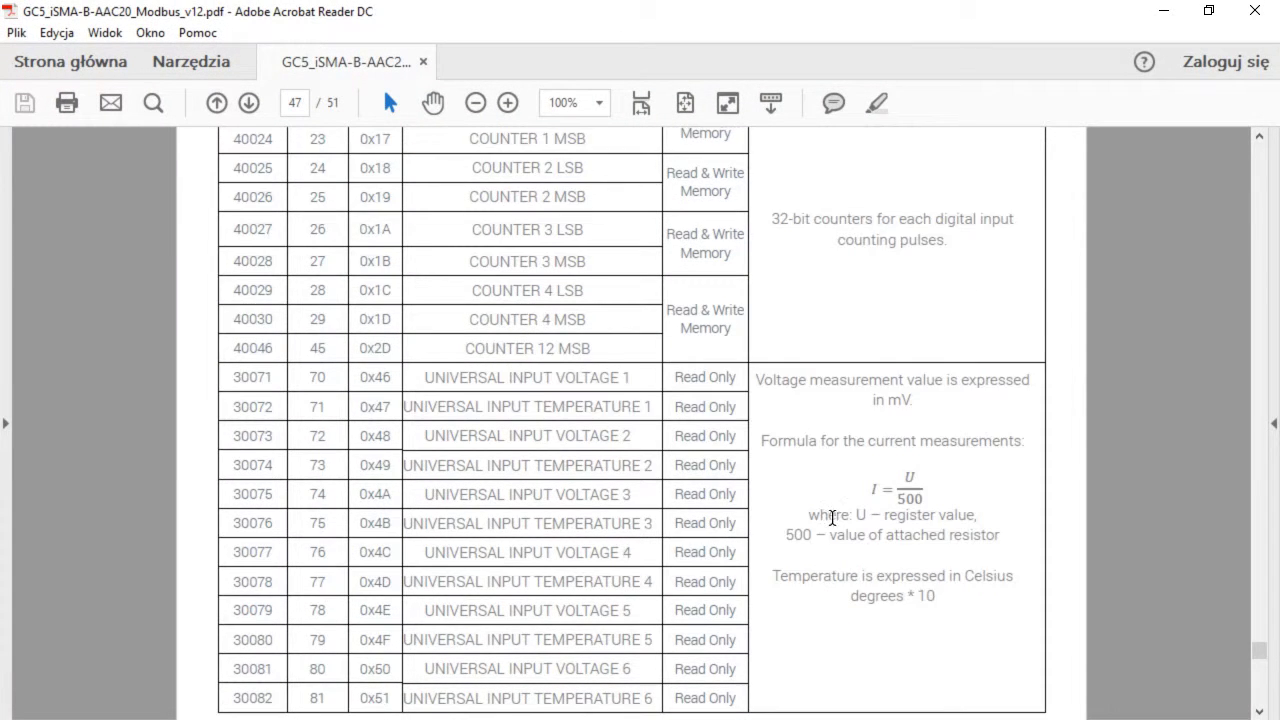
left_click_drag(777, 483, 940, 567)
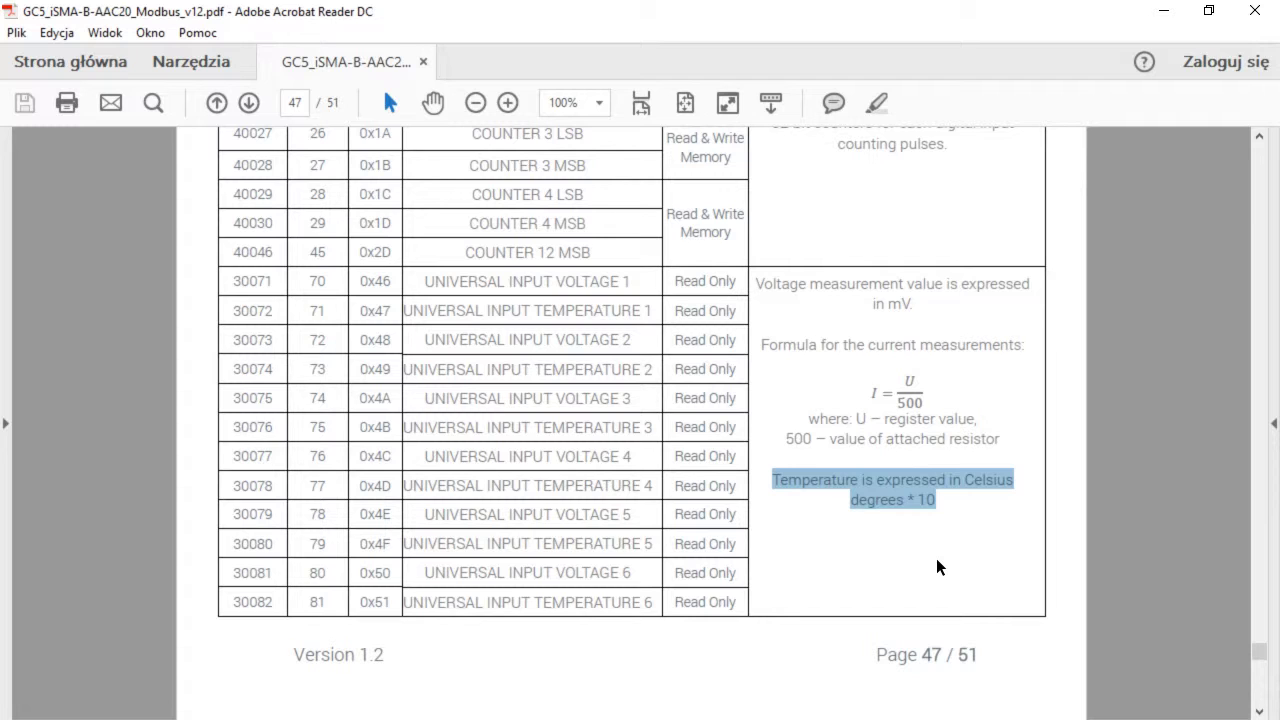
left_click(1160, 12)
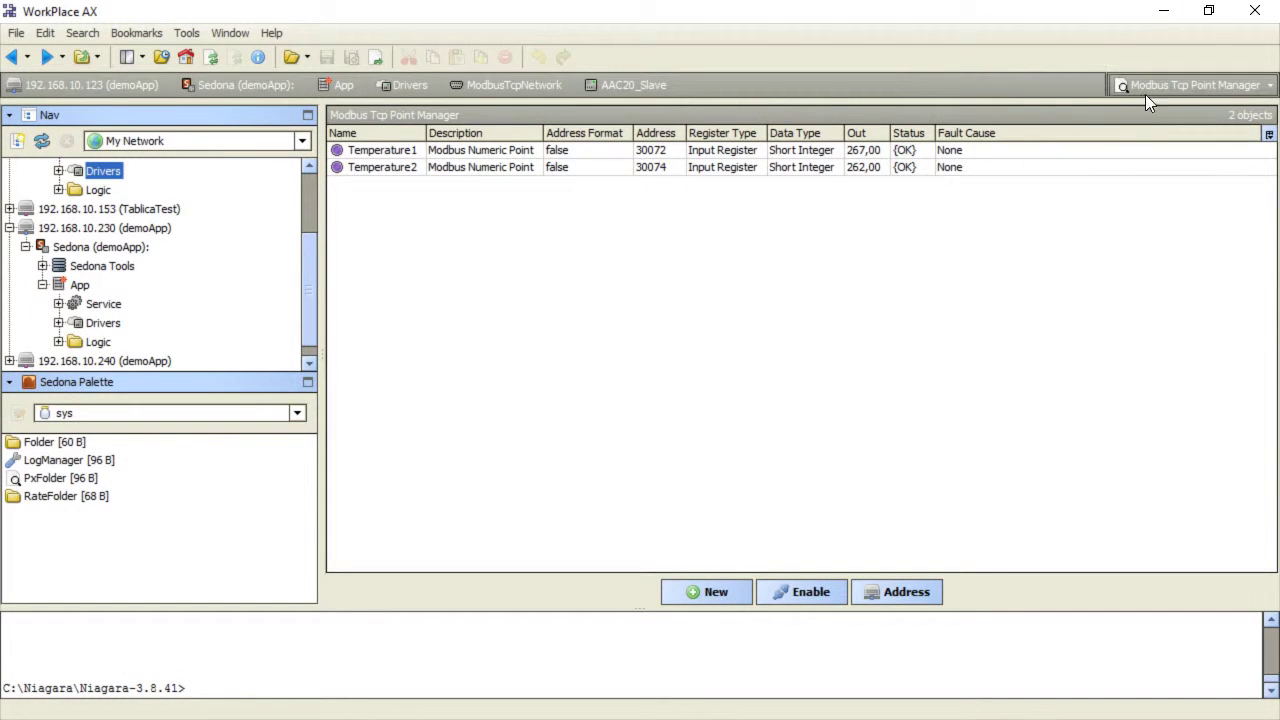
Open the wire sheet of AAC20_Slave and arrange all its blocks so Temperature1 and Temperature2 no longer overlap
left_click(1156, 87)
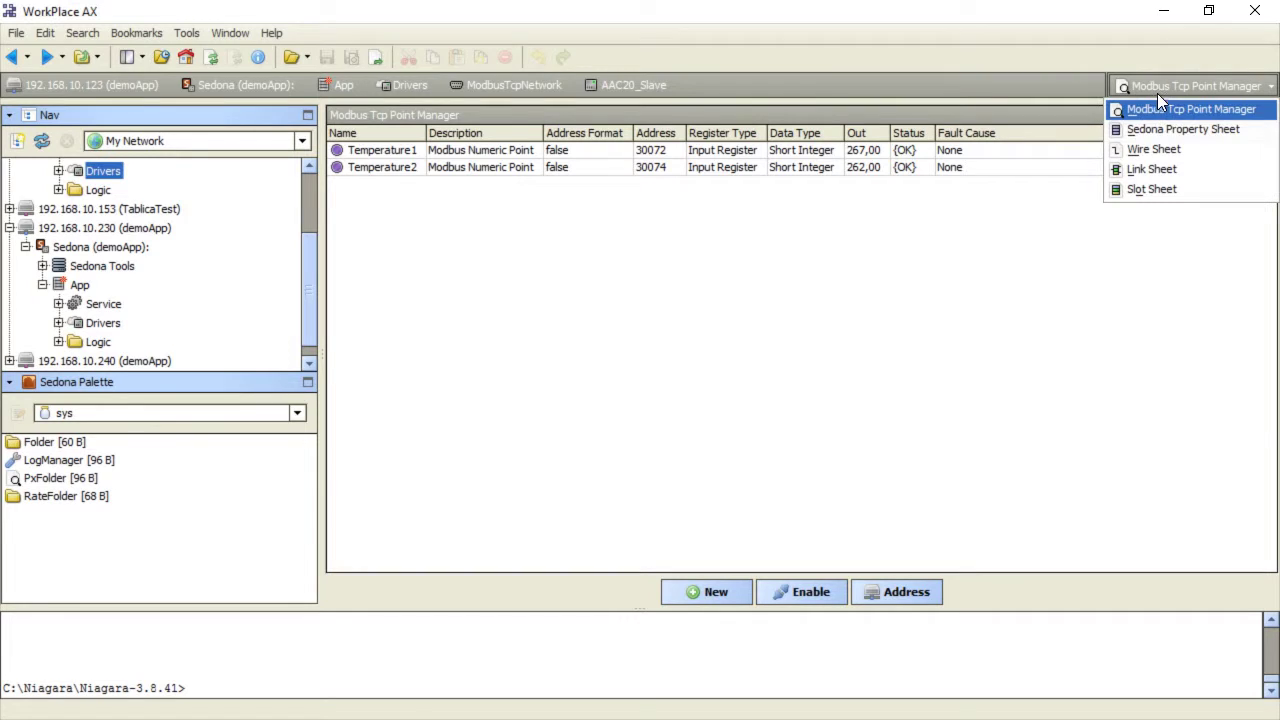
left_click(1153, 150)
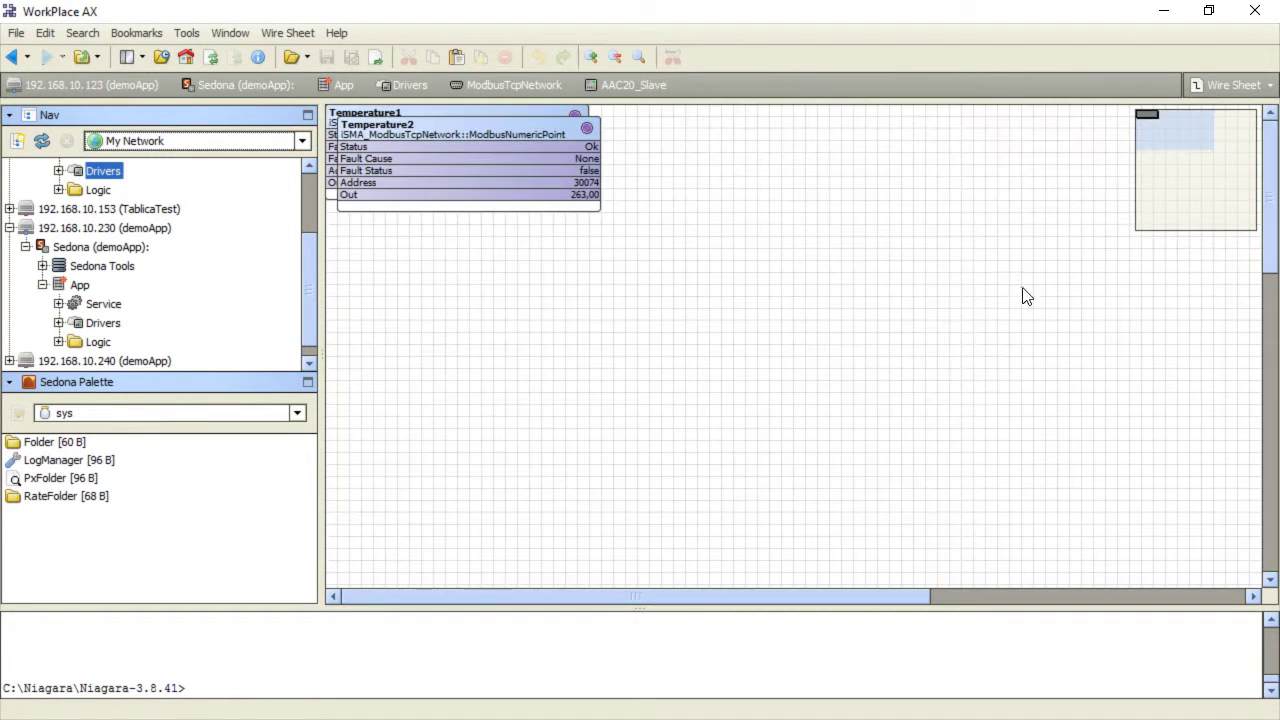
right_click(630, 442)
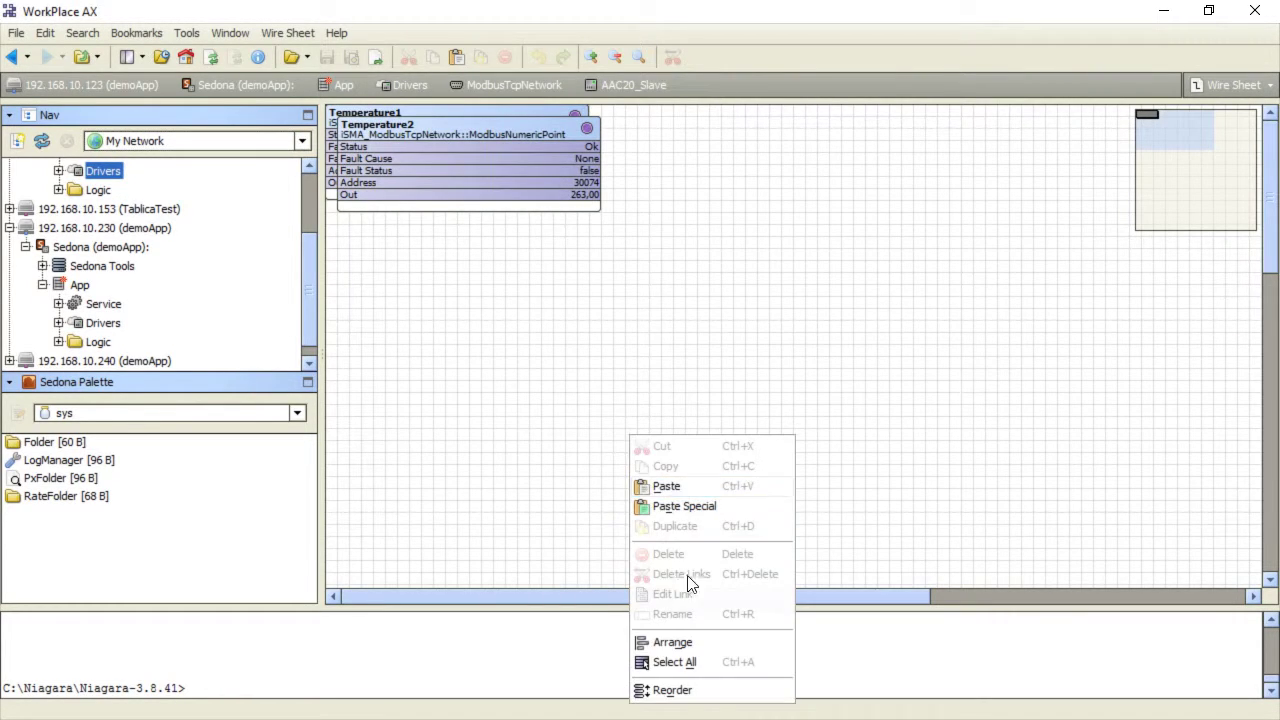
left_click(687, 643)
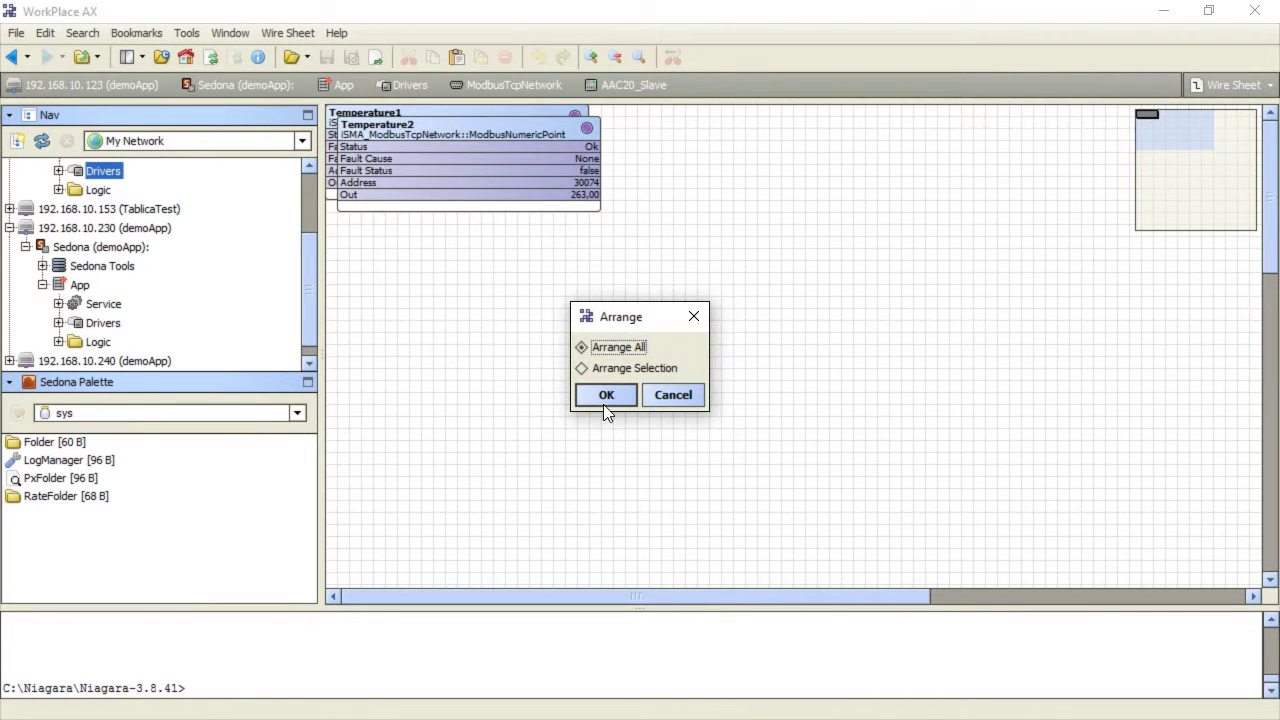
left_click(604, 403)
left_click_drag(449, 179, 437, 348)
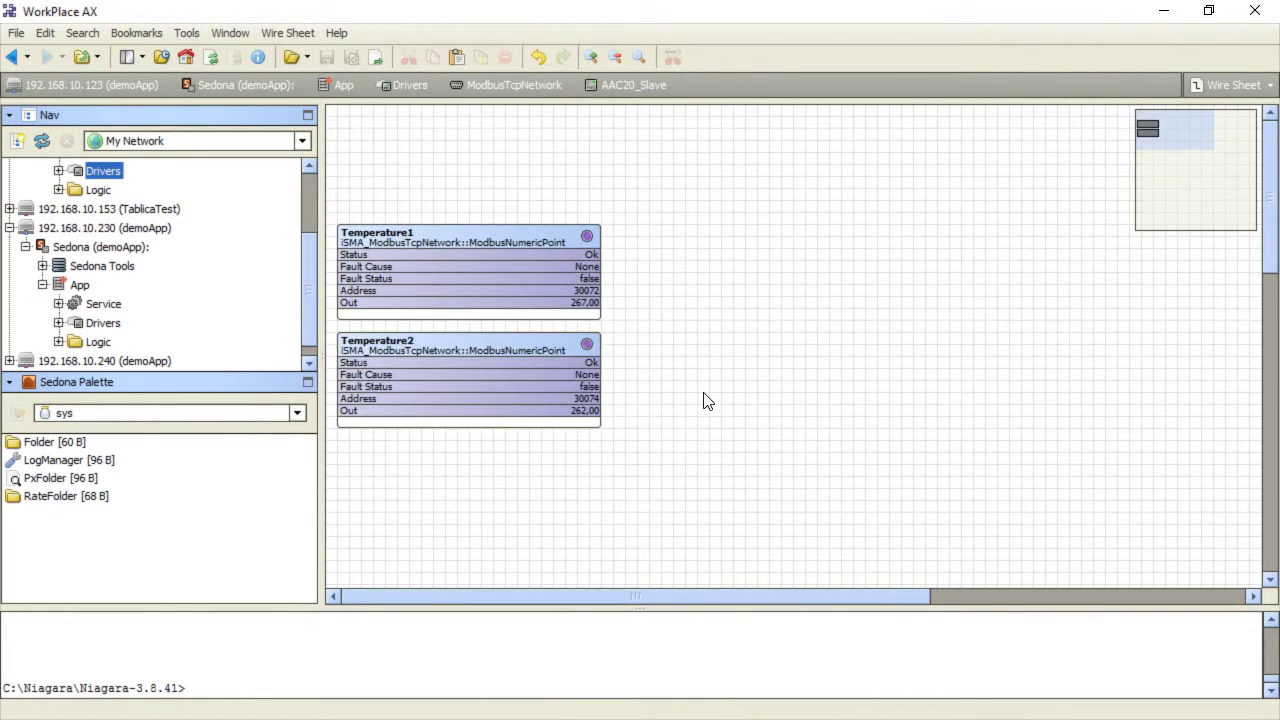
Add a Multiply block from the iSMA_control palette beside Temperature1 on the wire sheet, keeping the default name
left_click(297, 413)
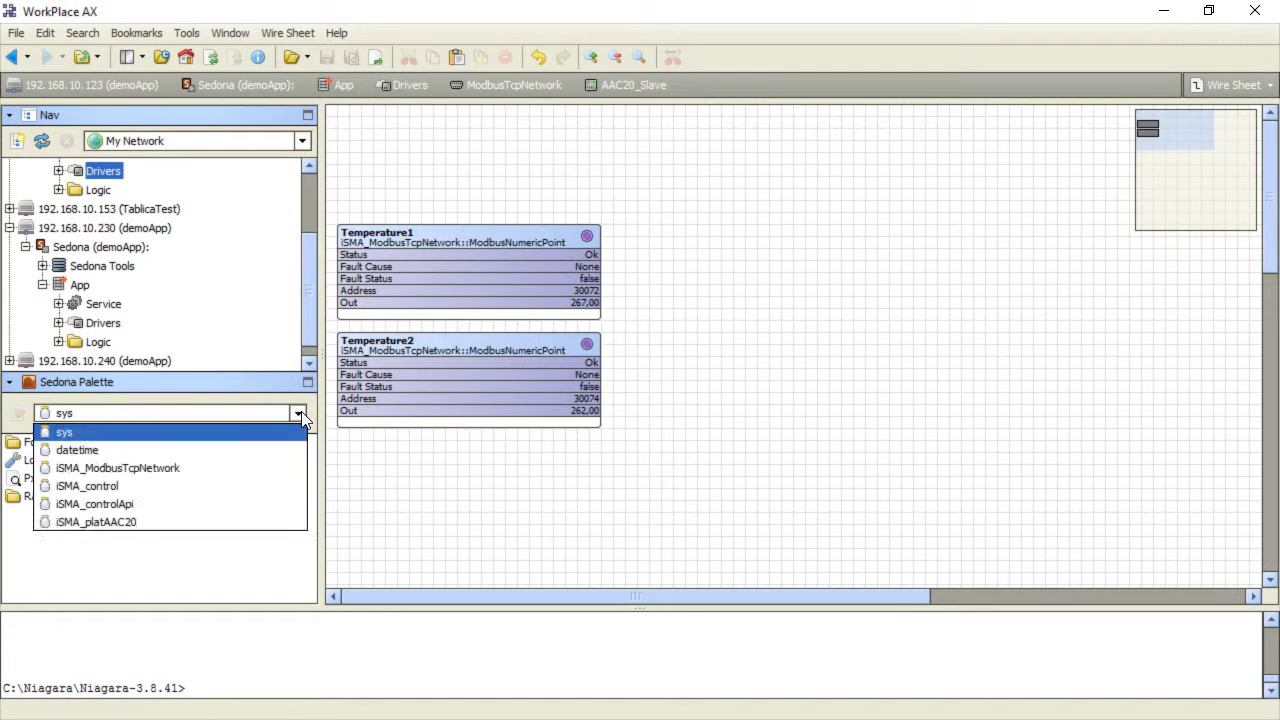
left_click(279, 491)
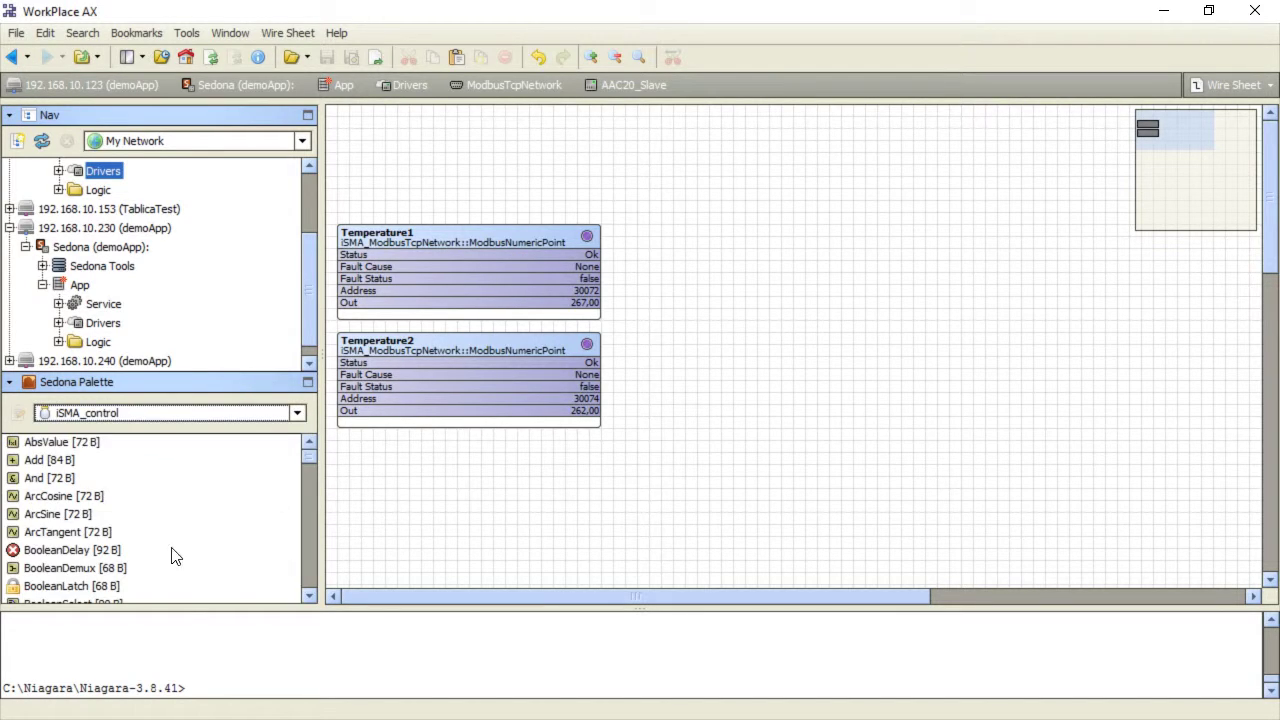
scroll(125, 570, "down", 5)
scroll(163, 501, "down", 10)
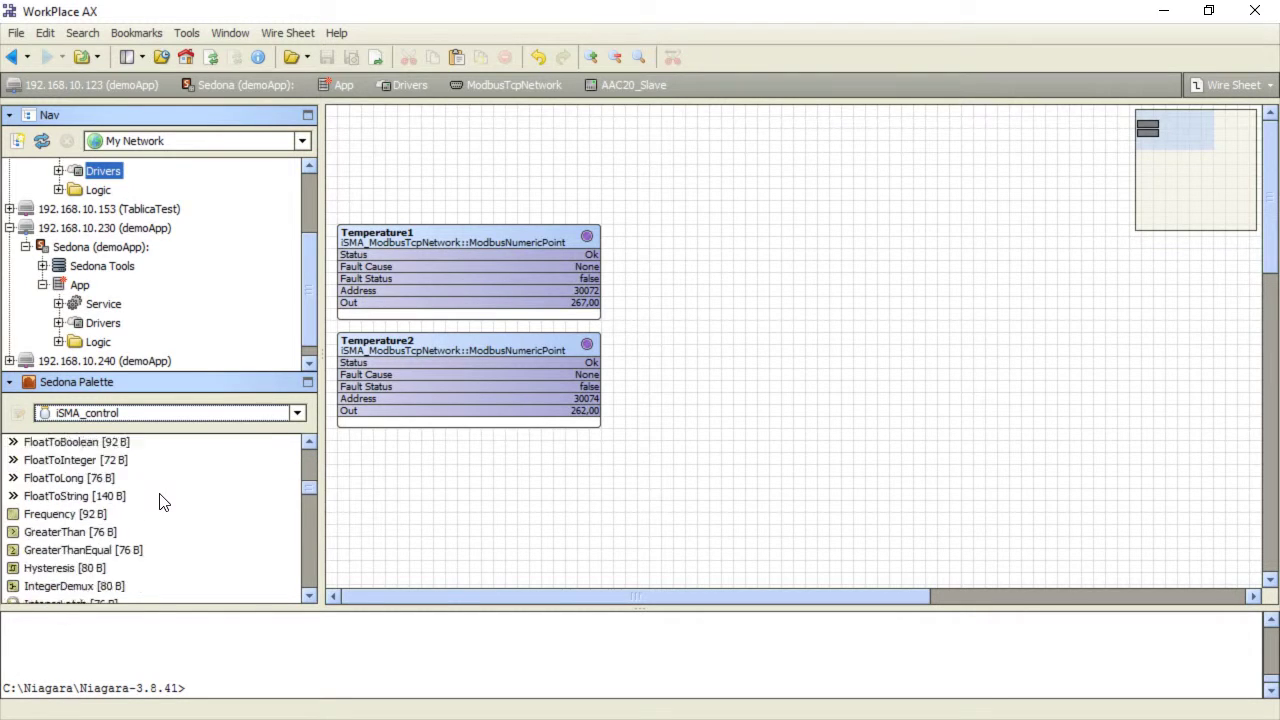
scroll(167, 476, "down", 1)
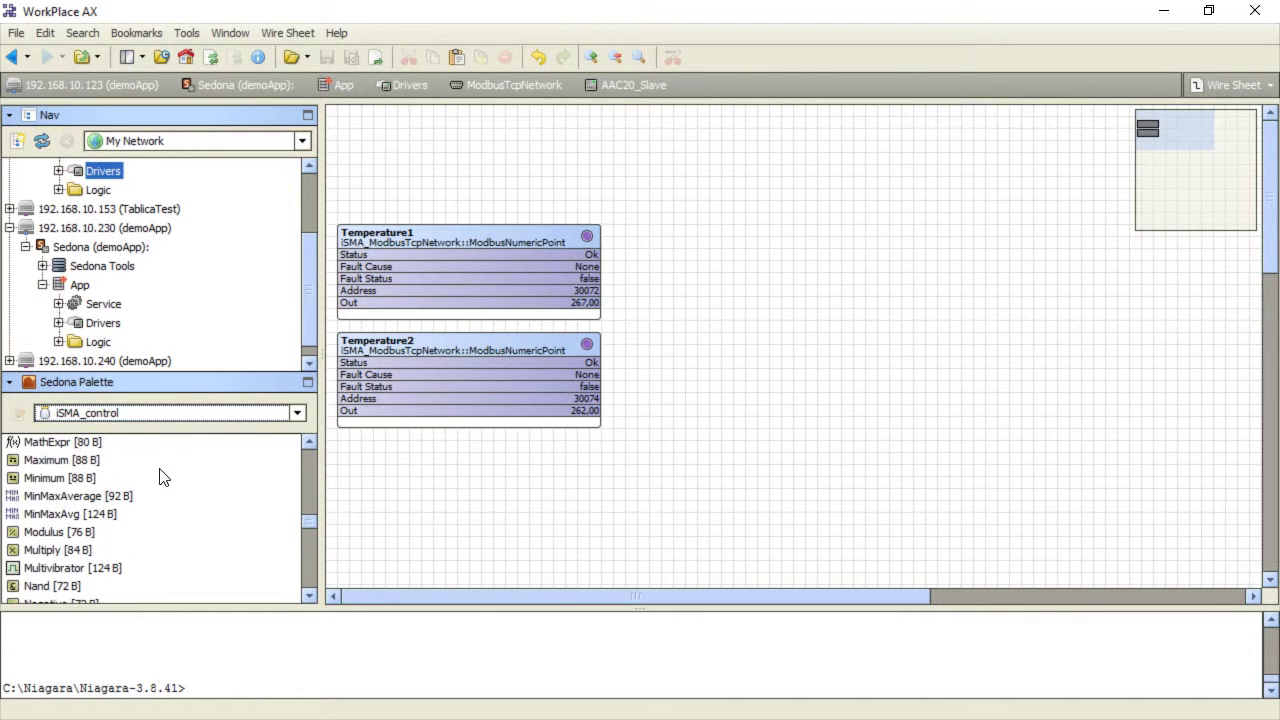
left_click(62, 550)
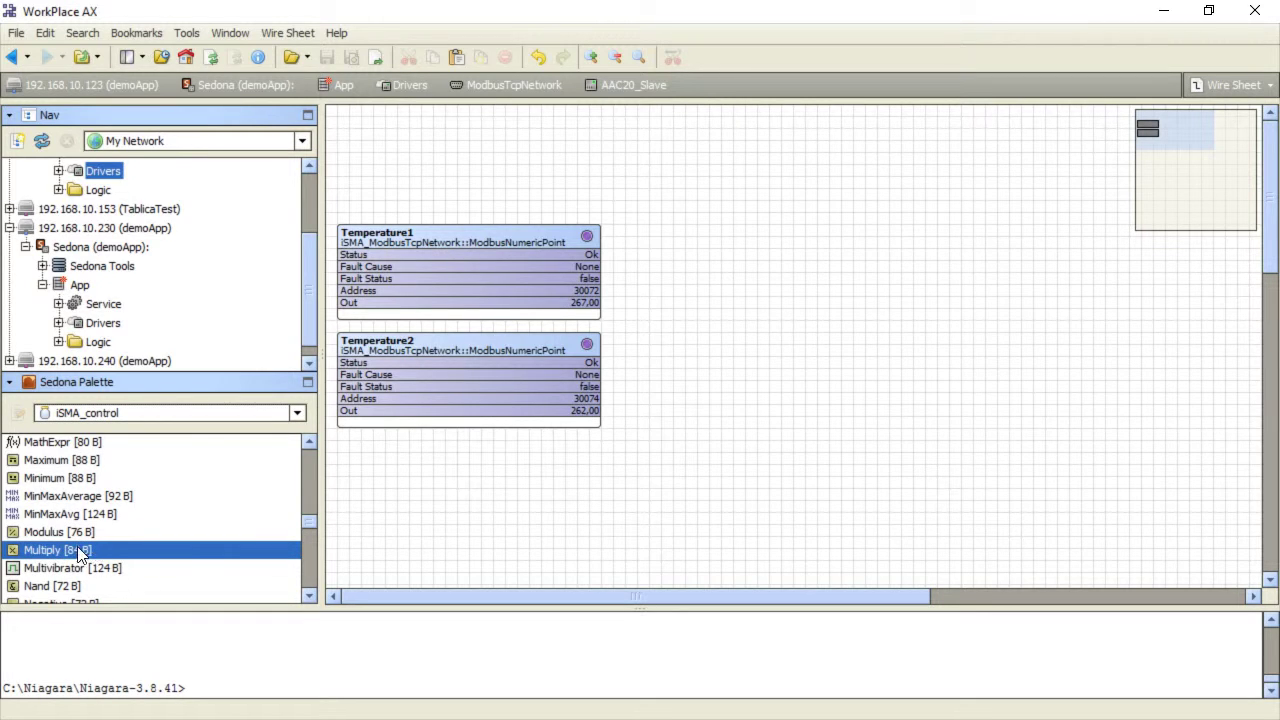
left_click_drag(66, 549, 740, 225)
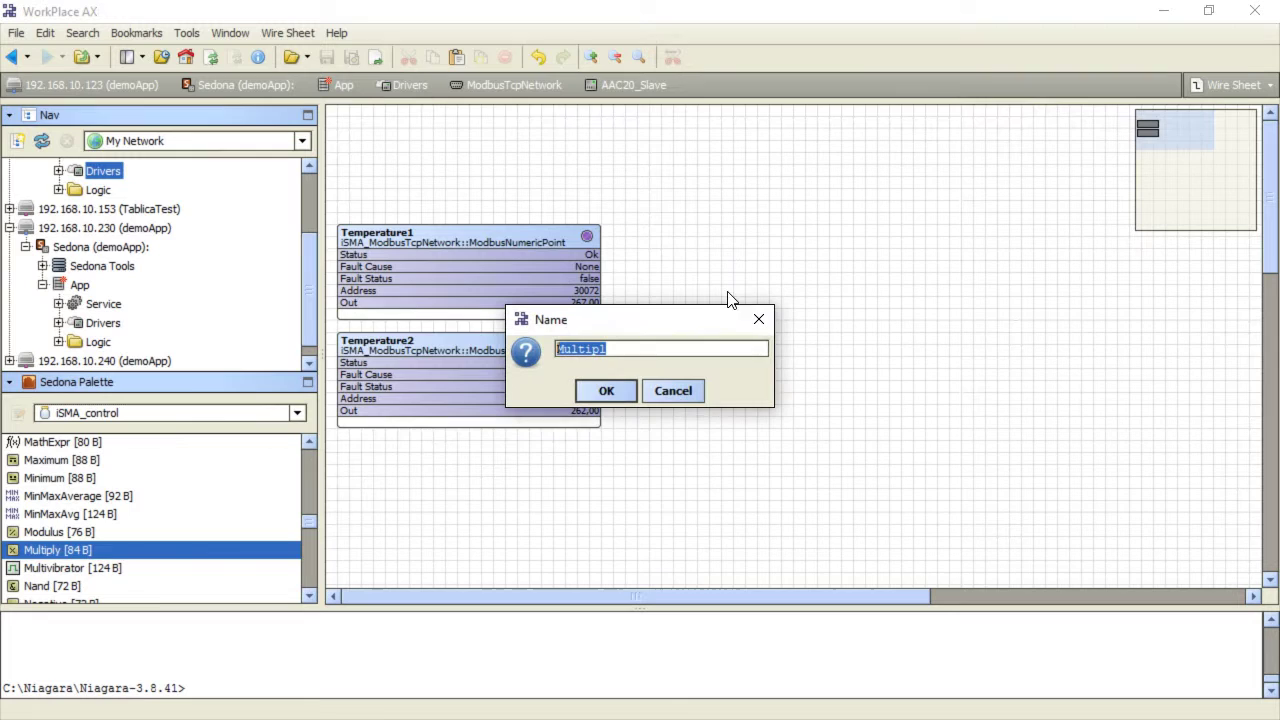
left_click(612, 387)
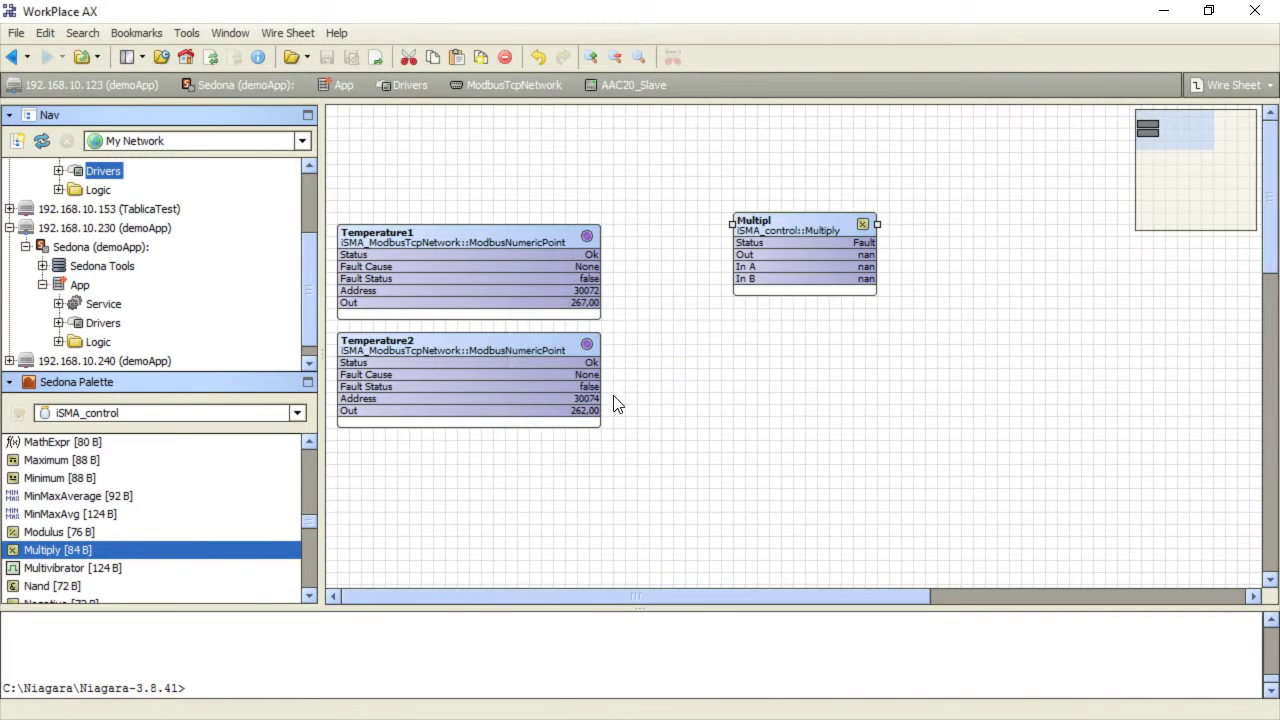
Set the Multiply block's In B to 0,1, save it, and link Temperature1's Out to the block's In A
double_click(815, 290)
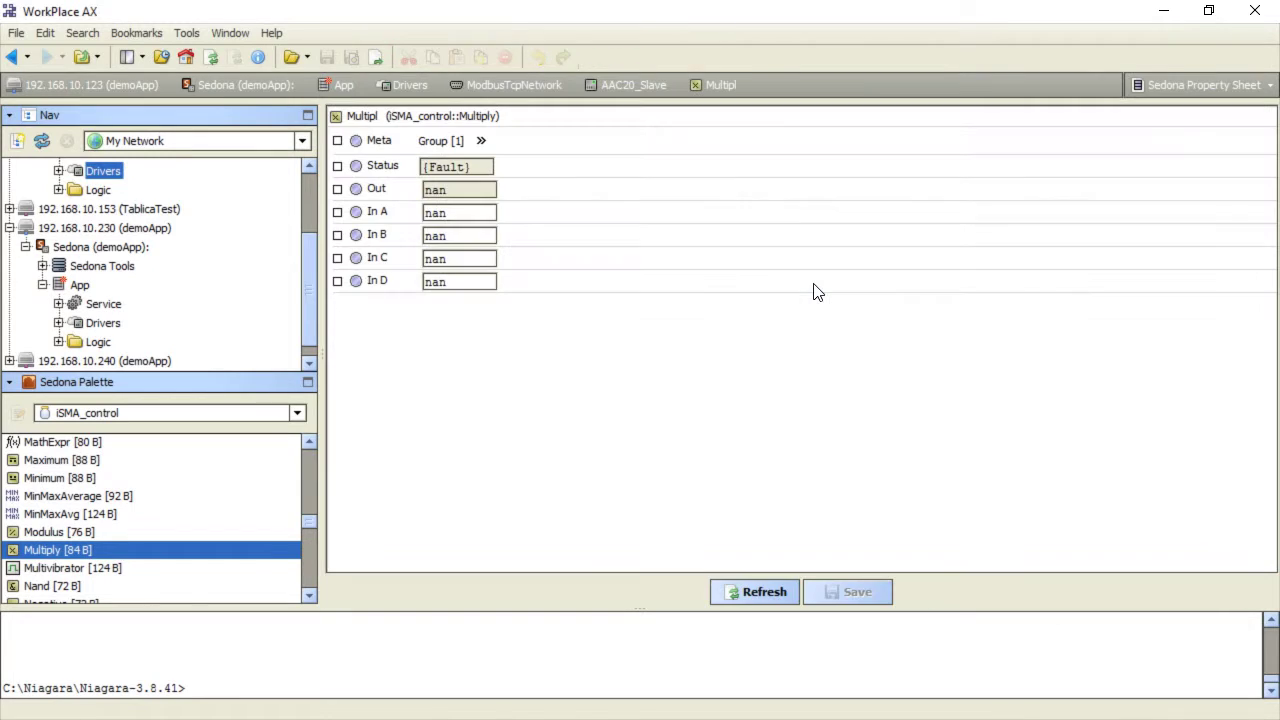
left_click(464, 236)
left_click_drag(464, 236, 405, 240)
type("0")
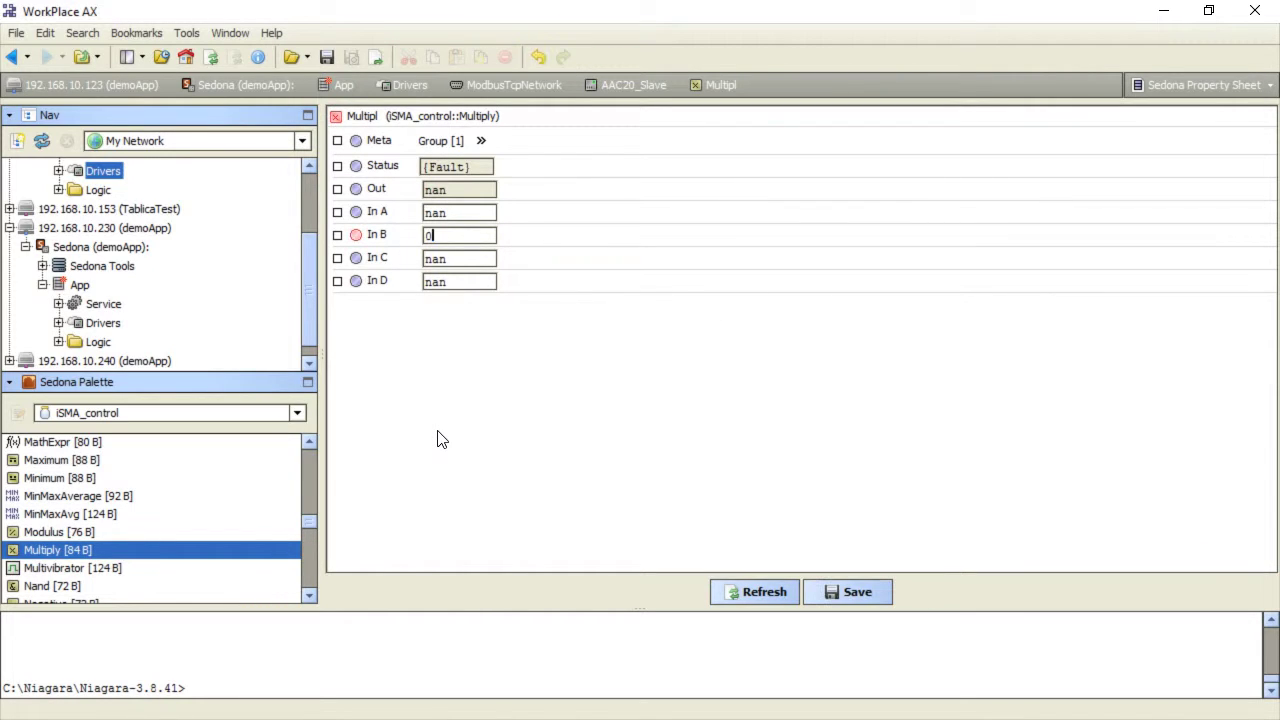
type(",1")
left_click(852, 597)
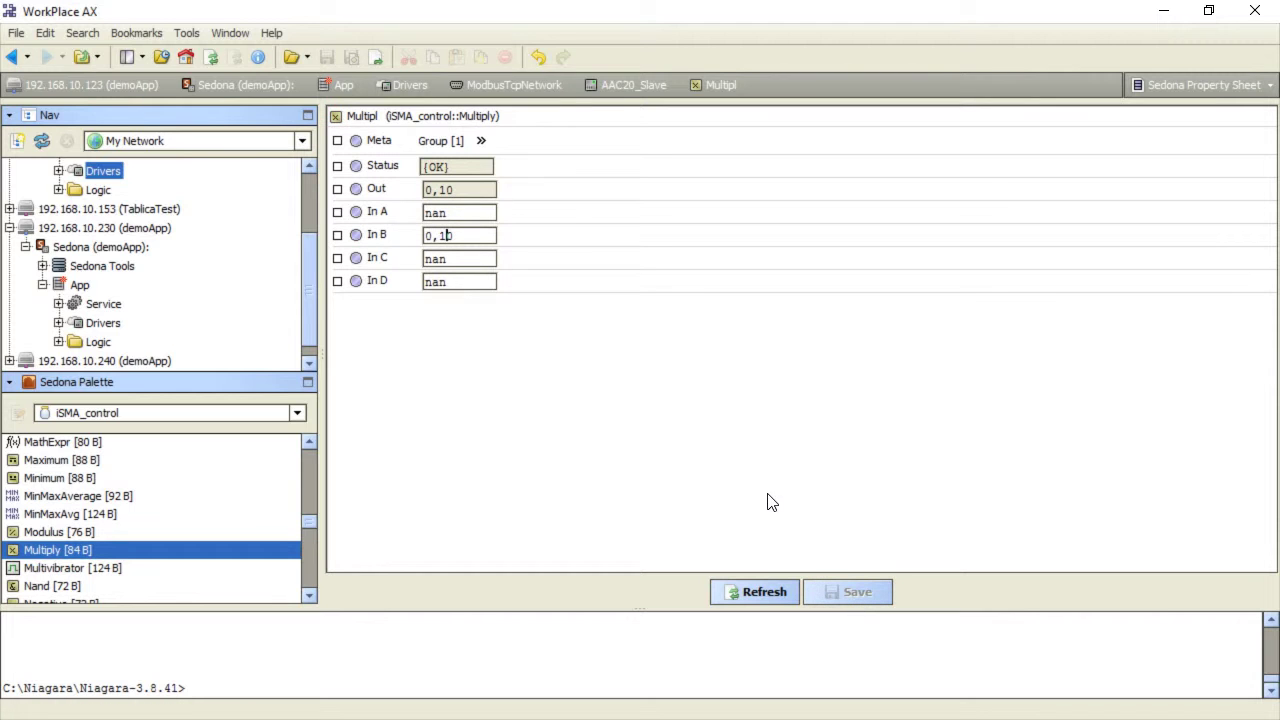
left_click(8, 58)
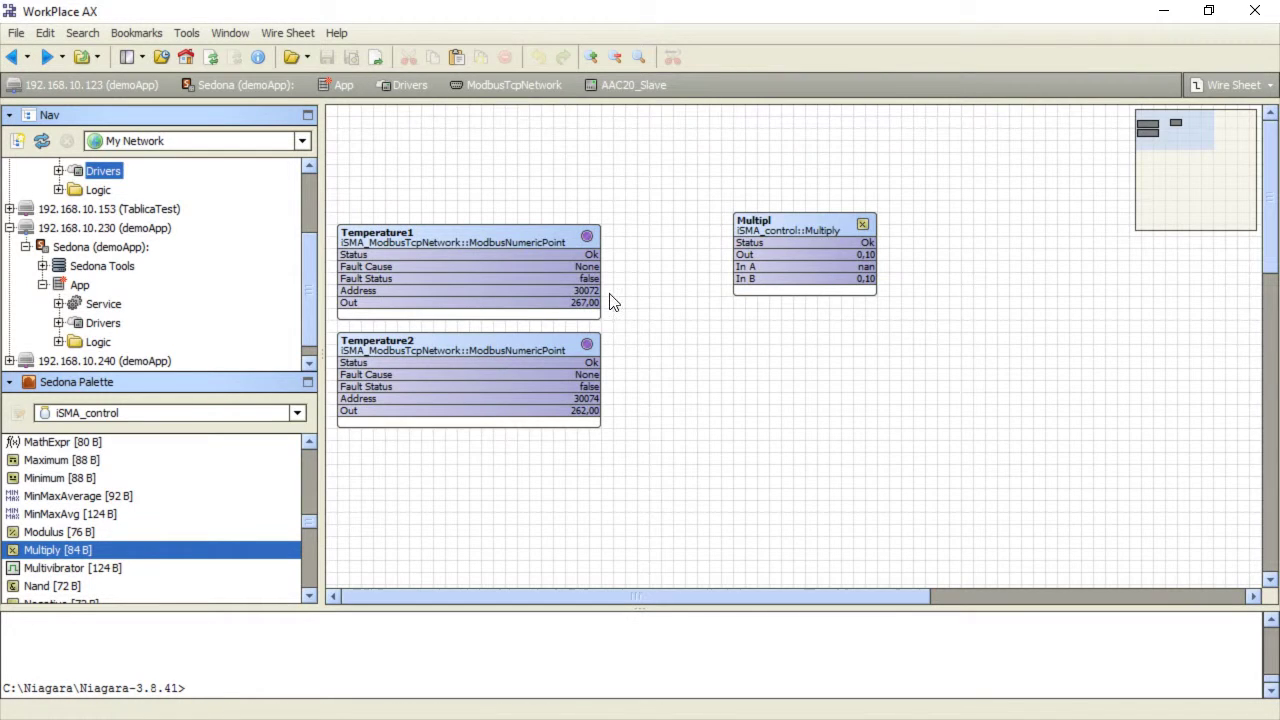
left_click_drag(588, 302, 737, 266)
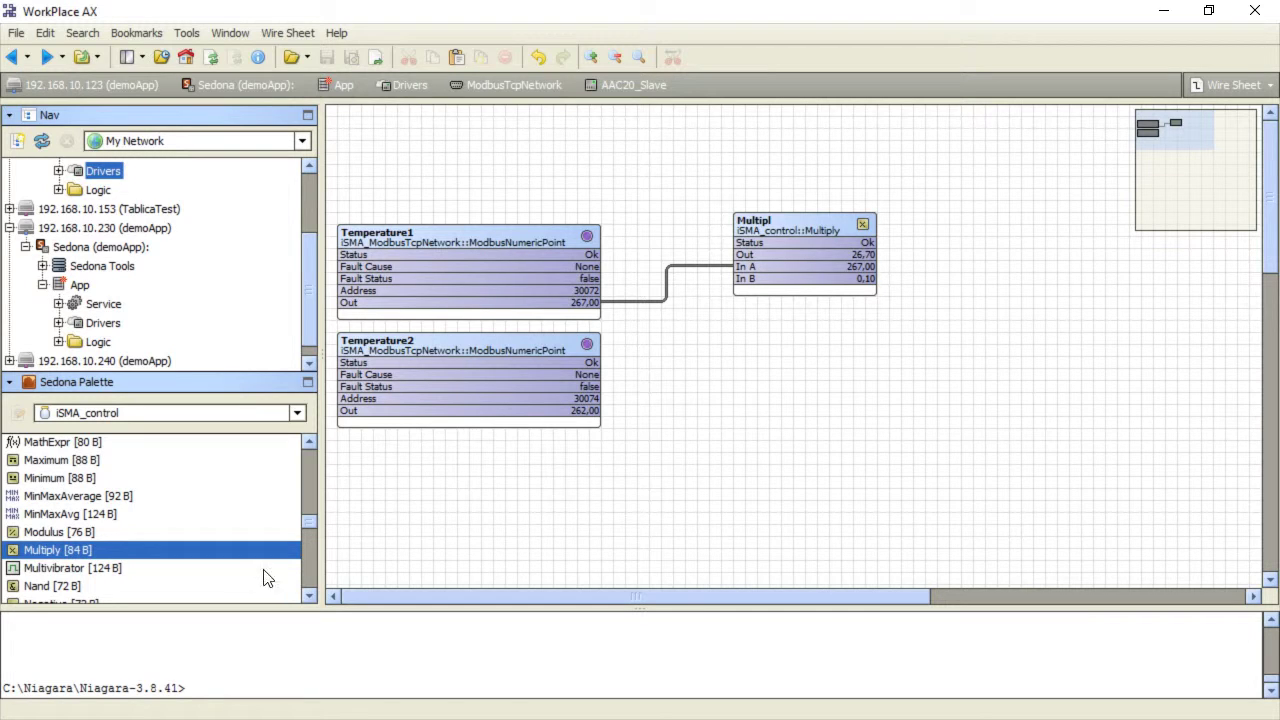
Add a second Multiply block beside Temperature2 on the wire sheet, keeping the default name
left_click_drag(444, 520, 736, 349)
left_click(605, 390)
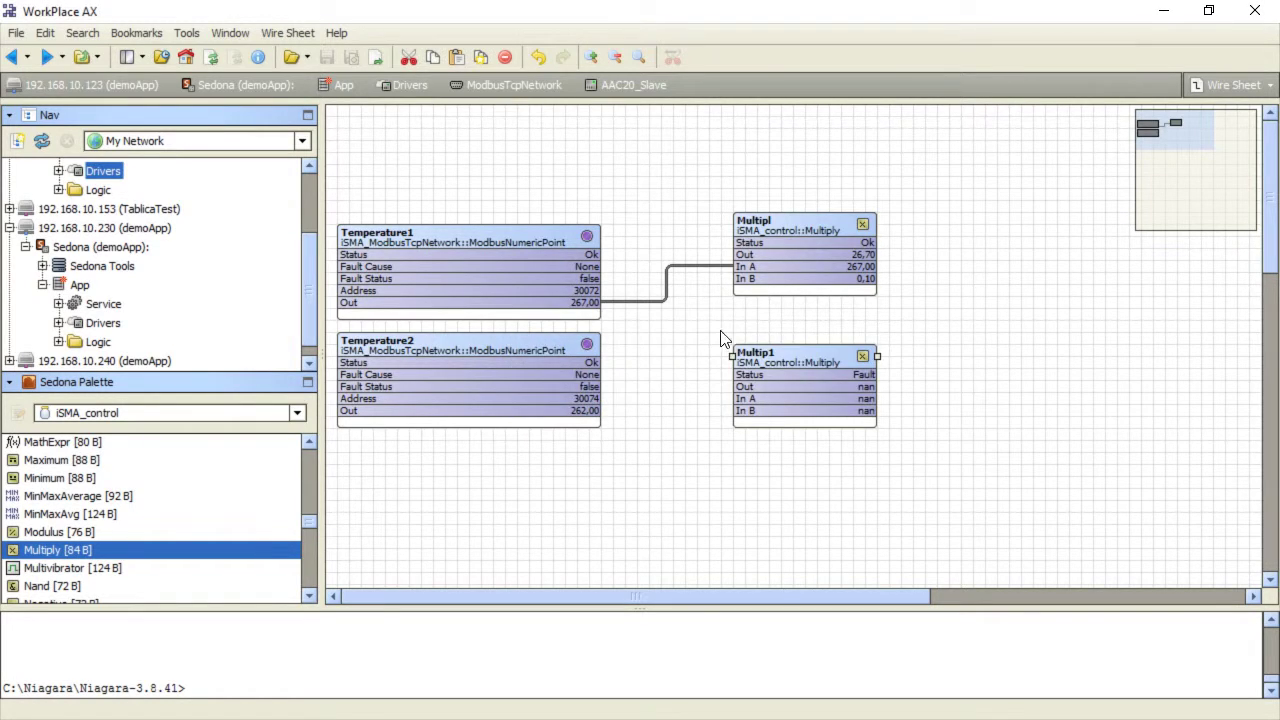
Set the second Multiply block's In B to 0,1, save it, and link Temperature2's Out to the block's In A
double_click(750, 350)
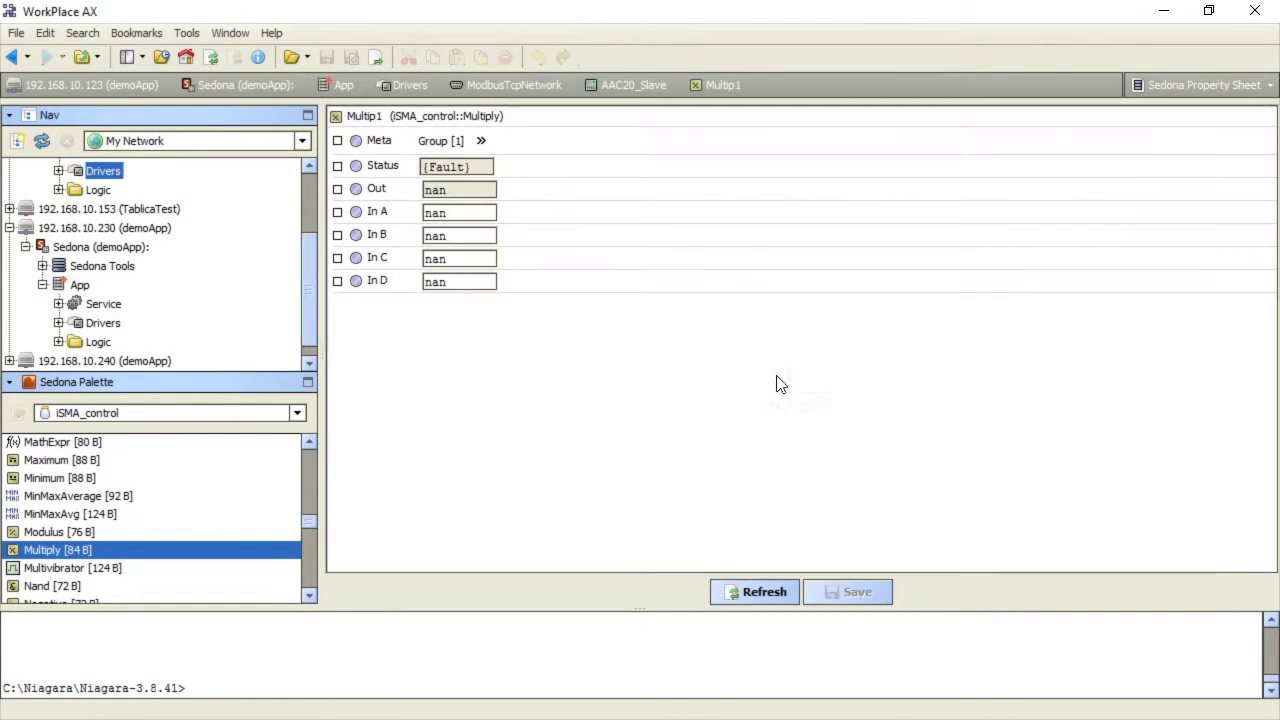
double_click(468, 234)
type("0,1")
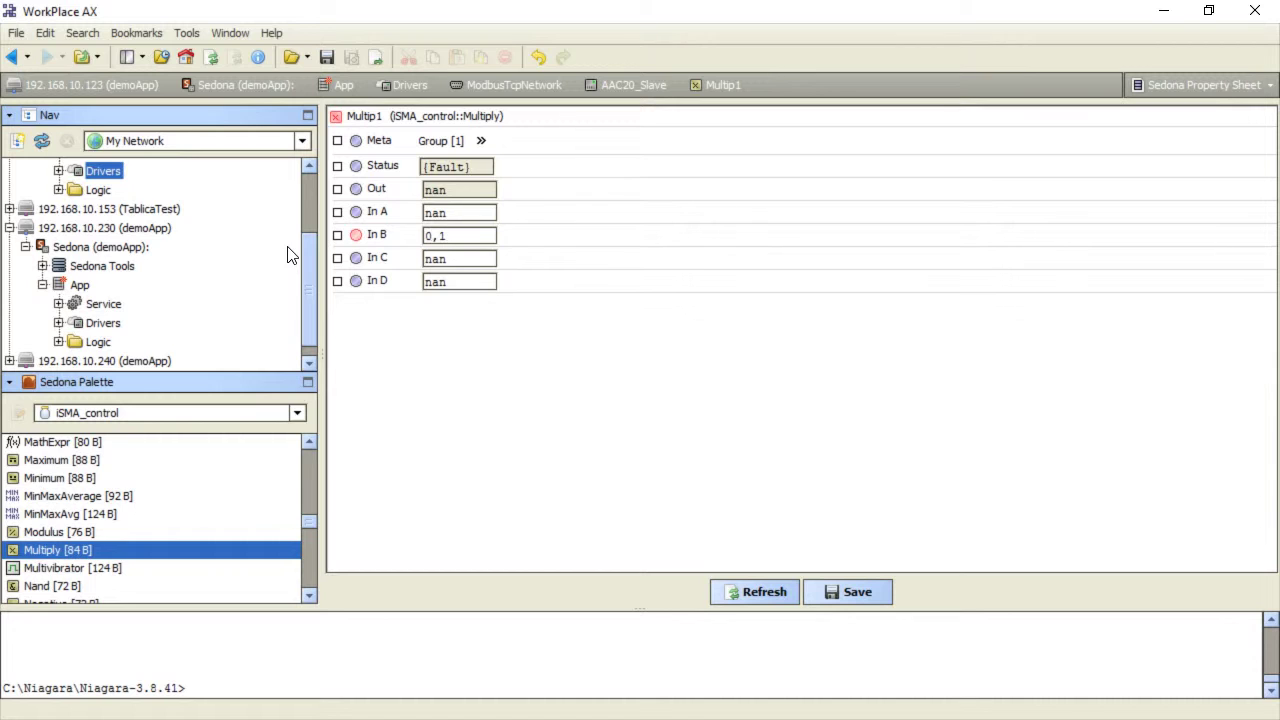
left_click(848, 592)
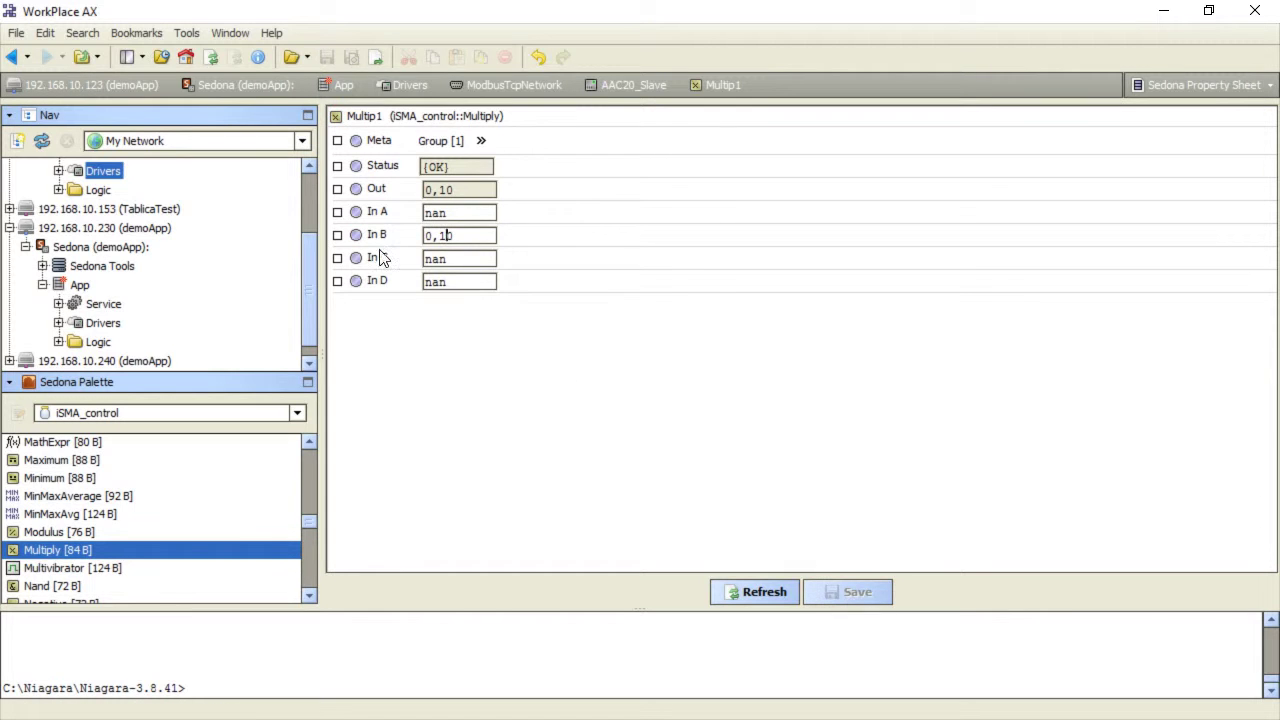
left_click(11, 57)
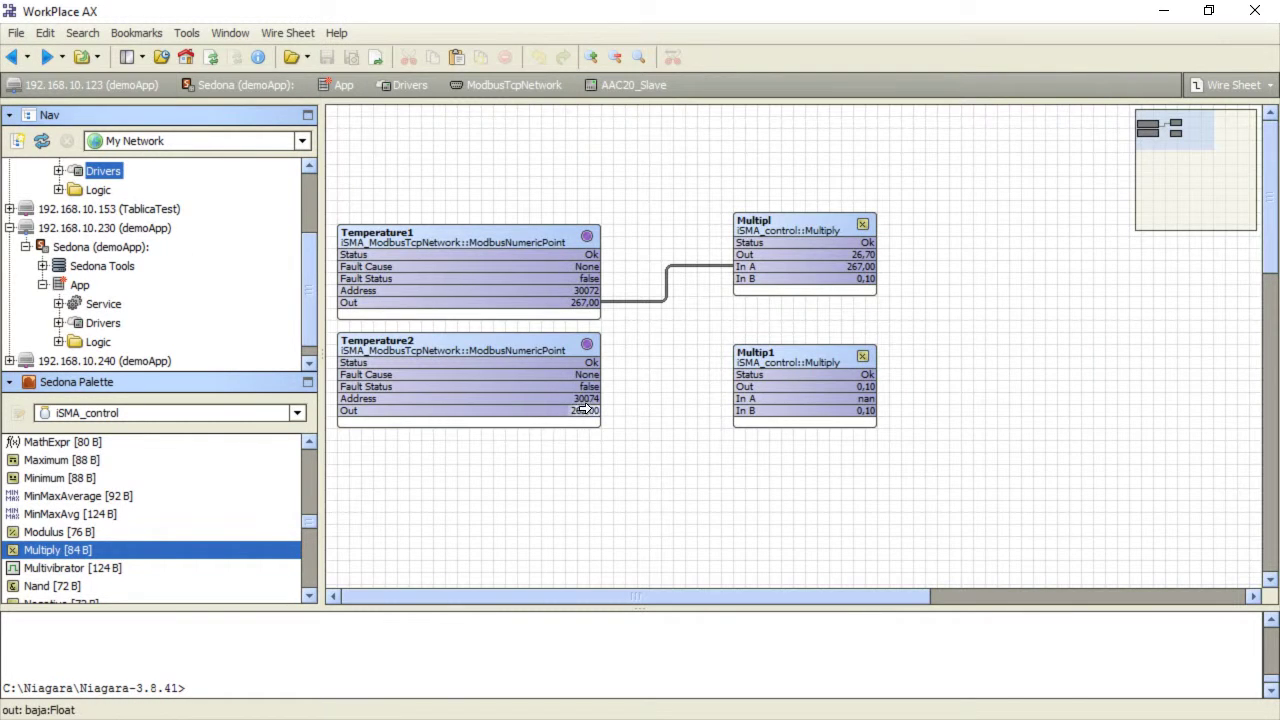
left_click_drag(586, 410, 745, 400)
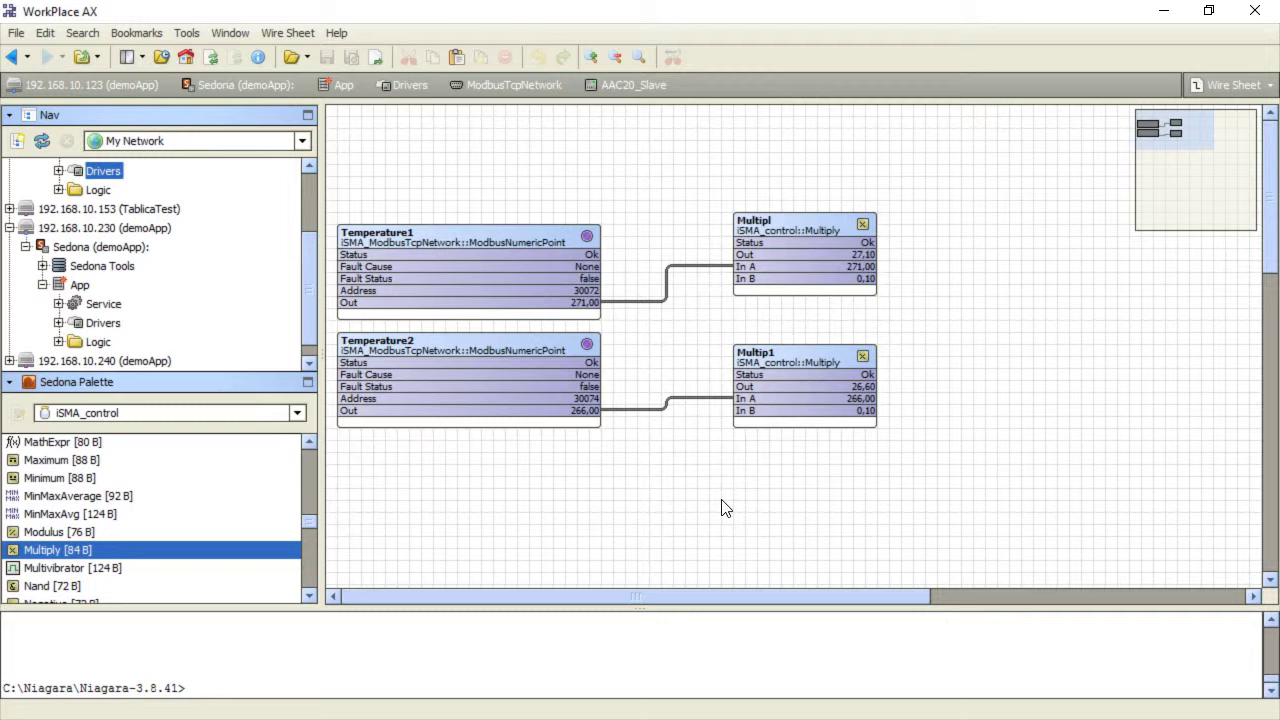
In a new tab, open the ModbusTcpSlaveNetwork point list from the Drivers of the 192.168.10.230 controller
key("ctrl+t")
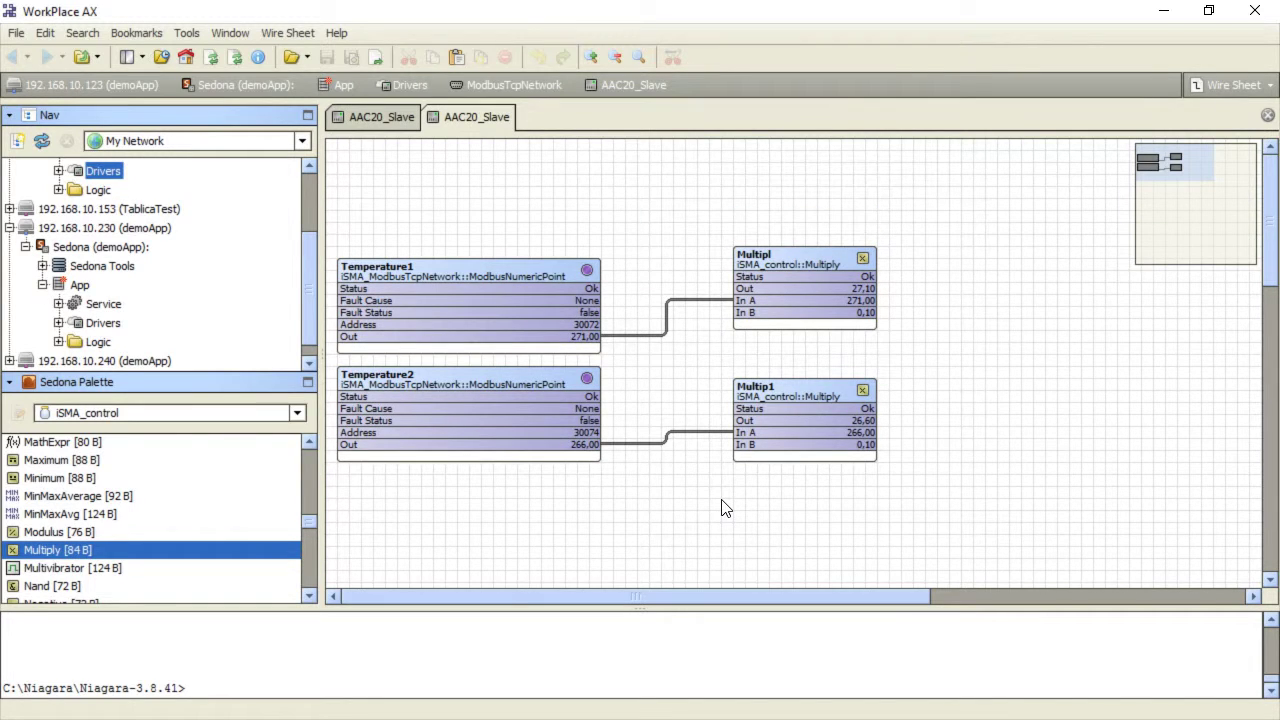
left_click(162, 228)
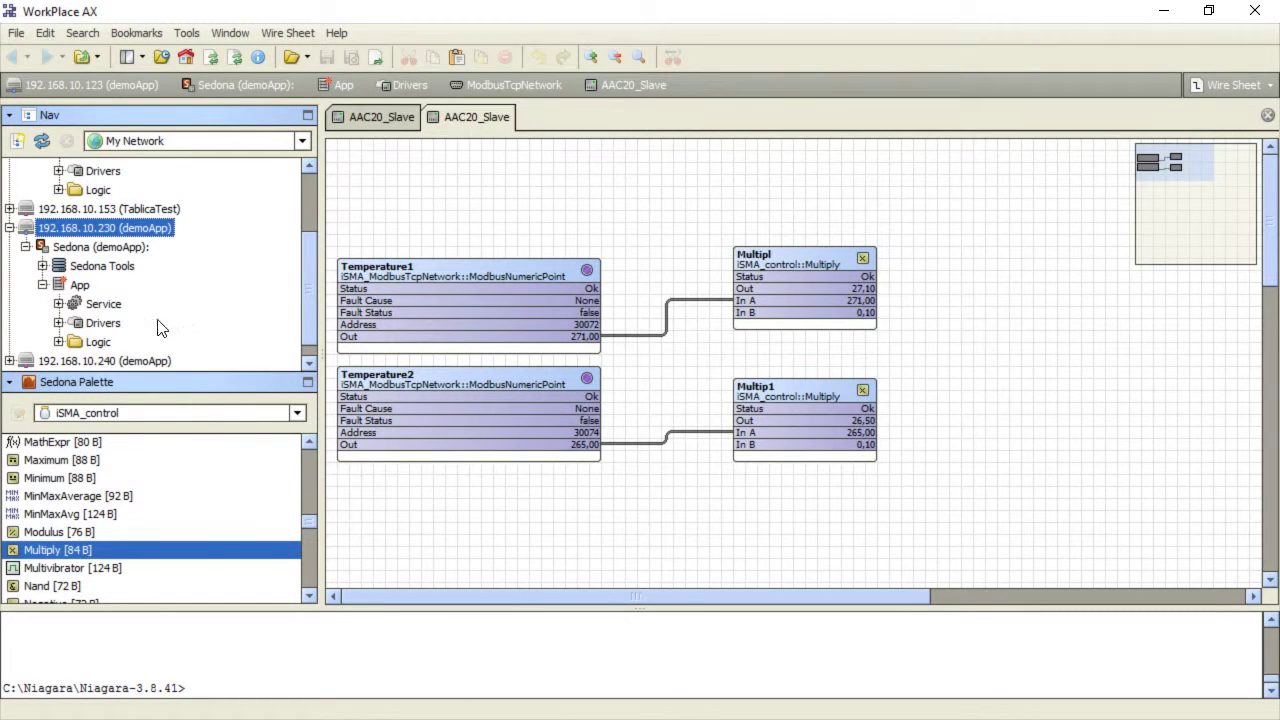
left_click(113, 328)
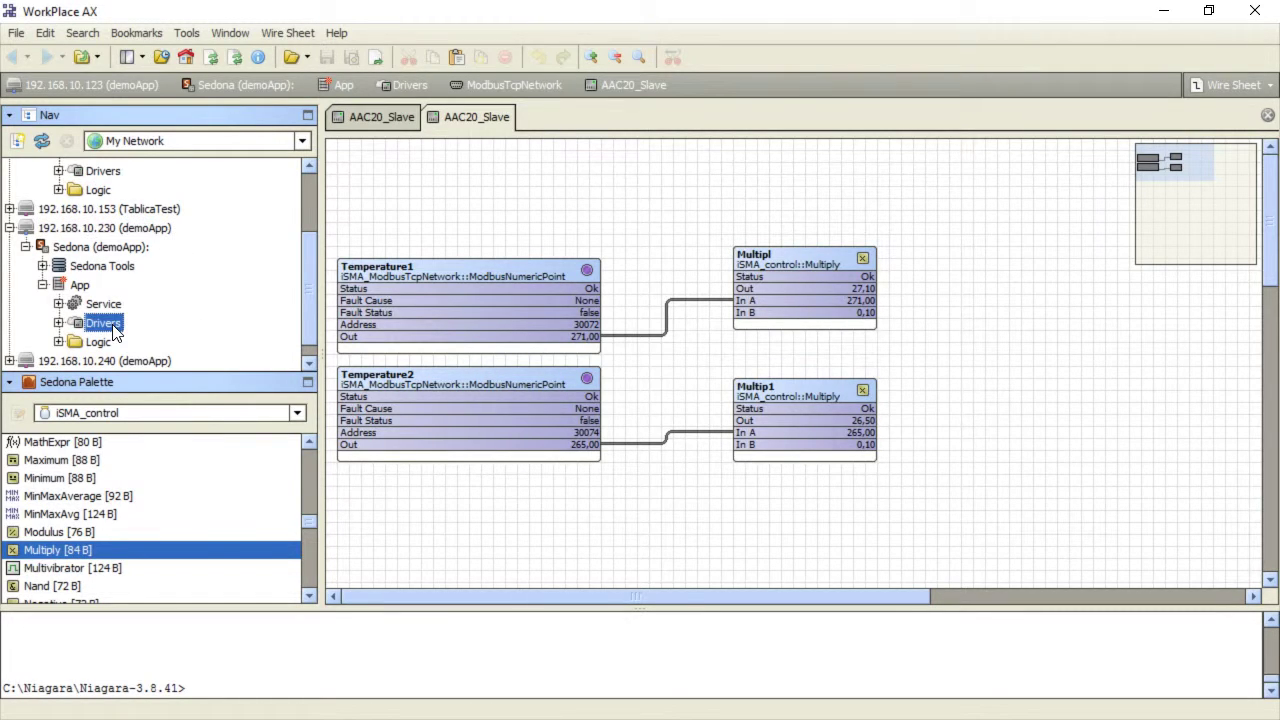
double_click(103, 323)
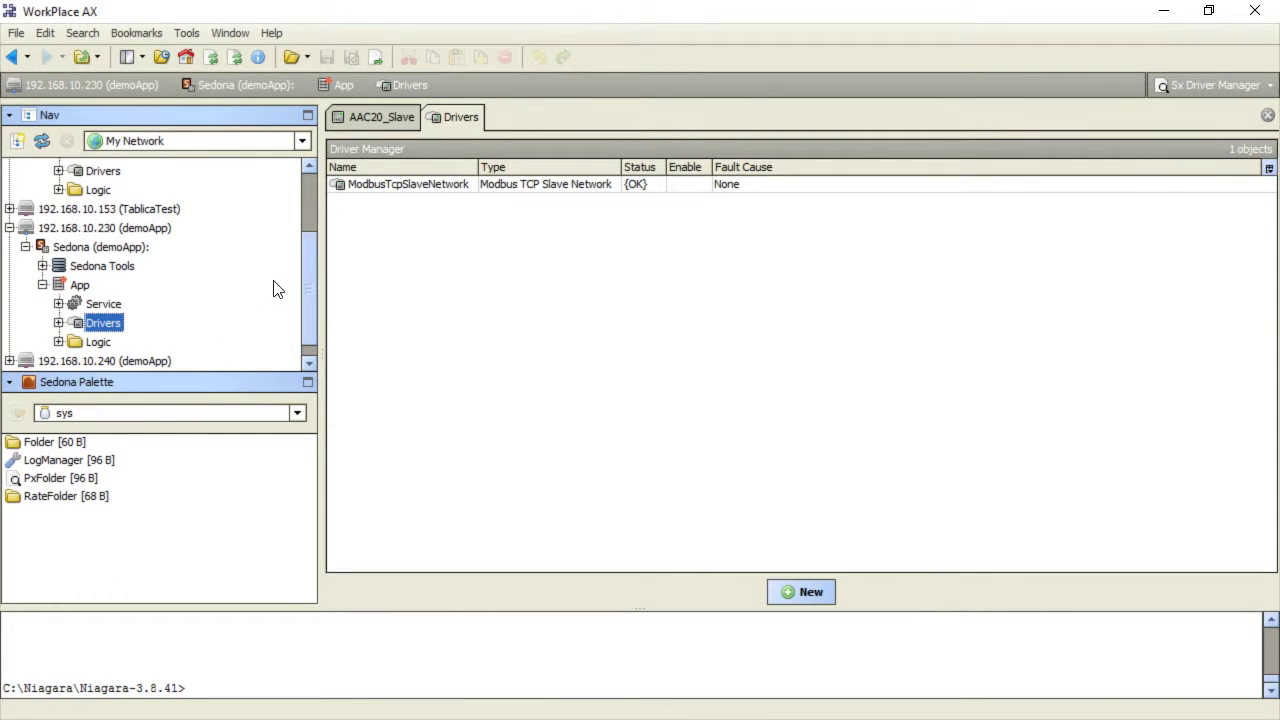
double_click(456, 186)
Start a new point in ModbusTcpSlaveNetwork with the type iSMA_ModbusTcpSlaveNetwork::NumericValue
left_click(752, 591)
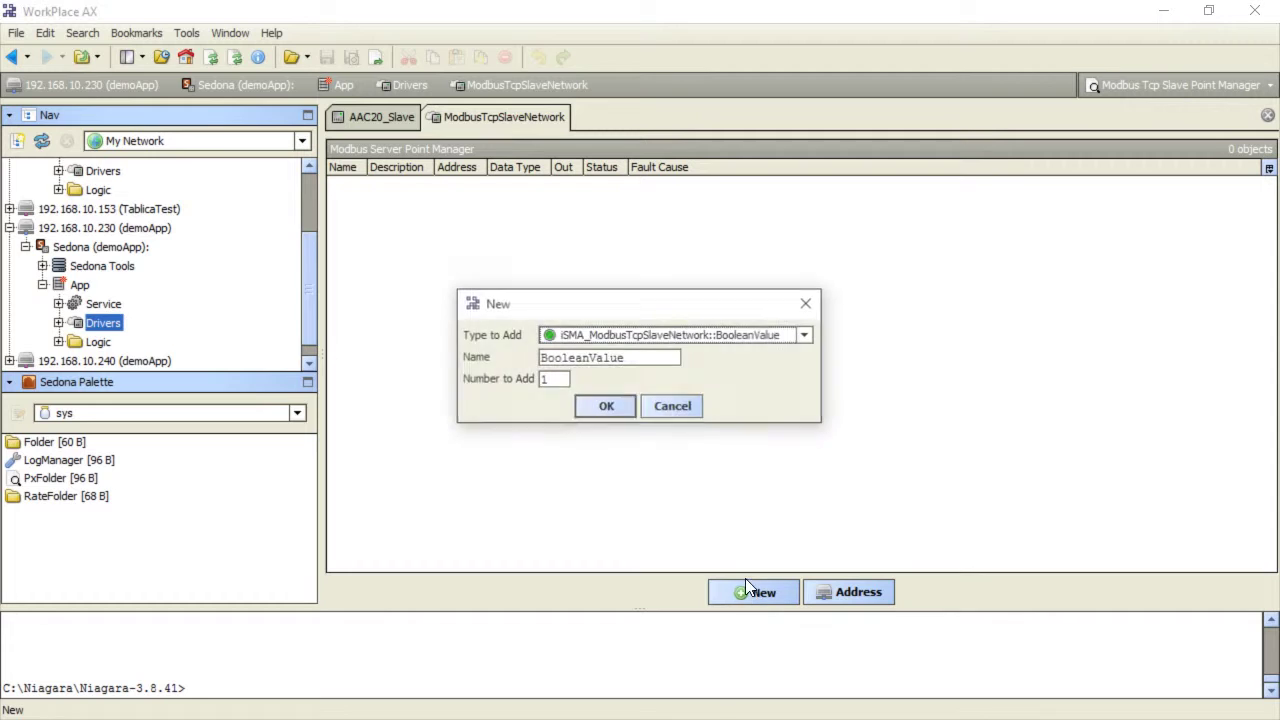
left_click(805, 335)
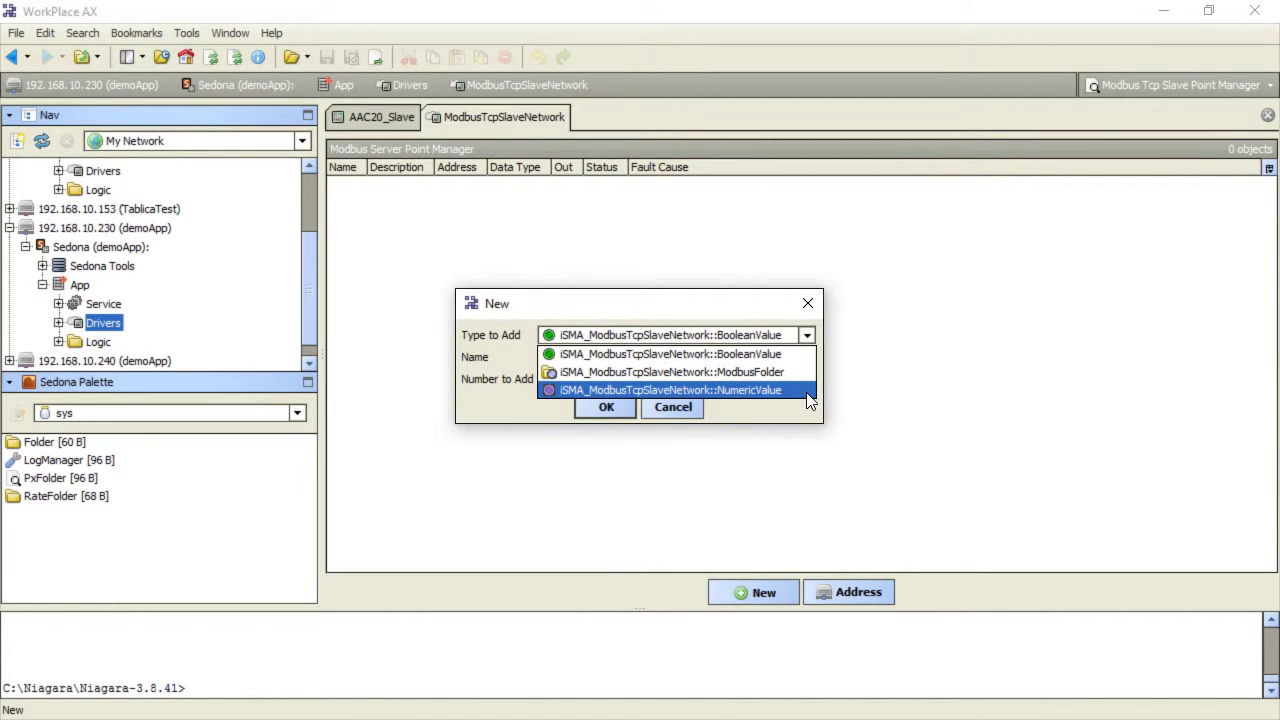
left_click(808, 390)
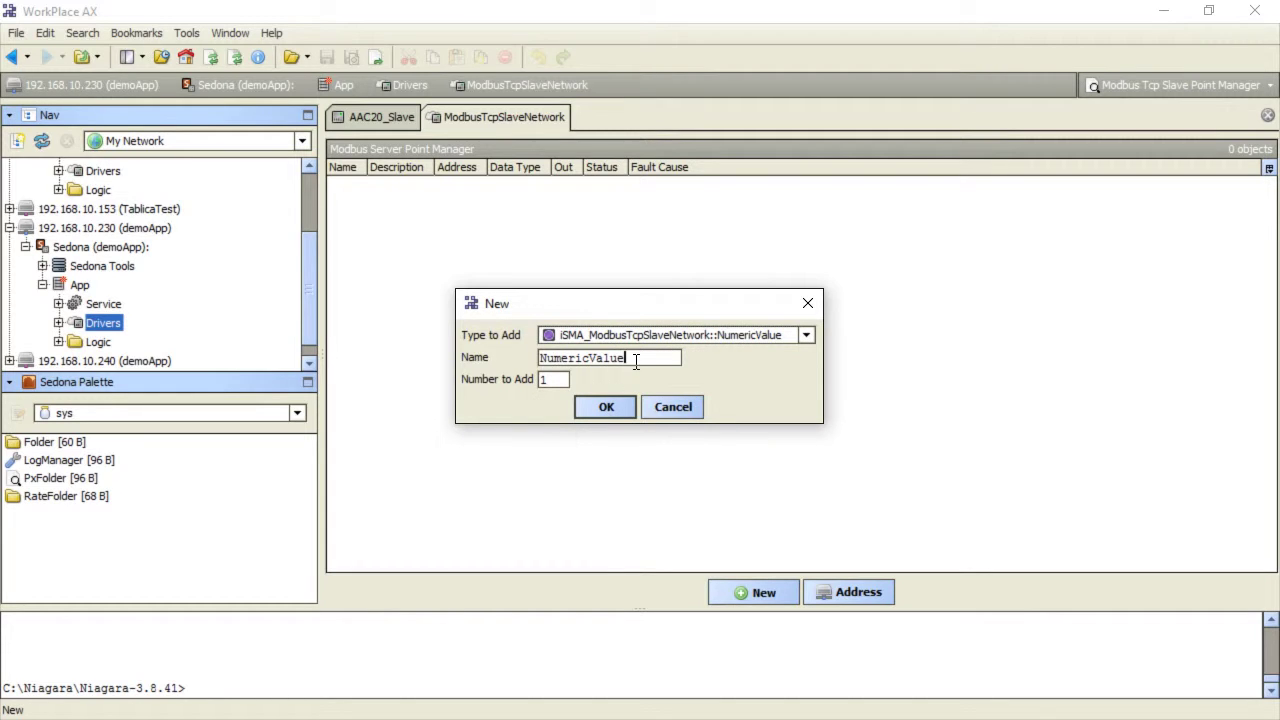